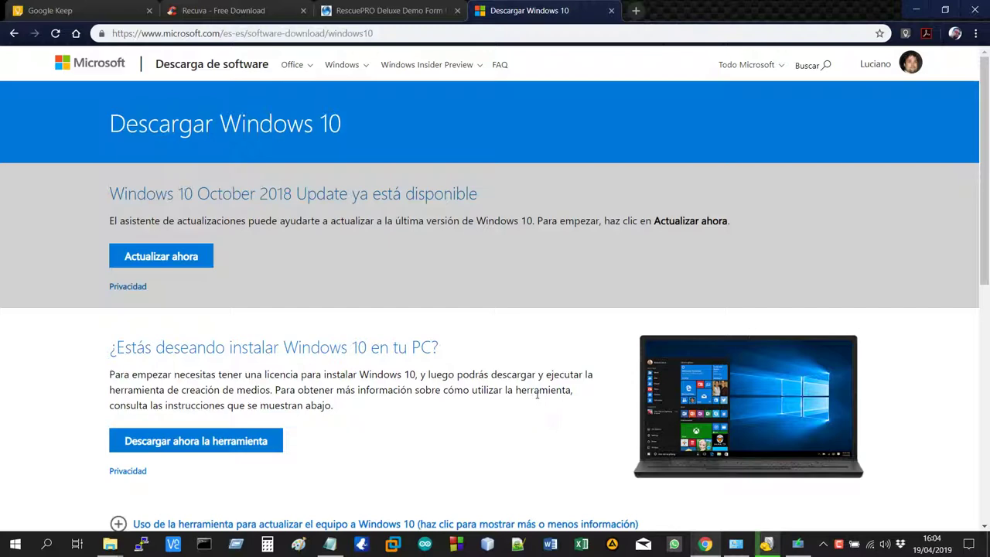
Step: Download the Windows 10 media creation tool from Microsoft's download page
scroll(377, 306, down, 1)
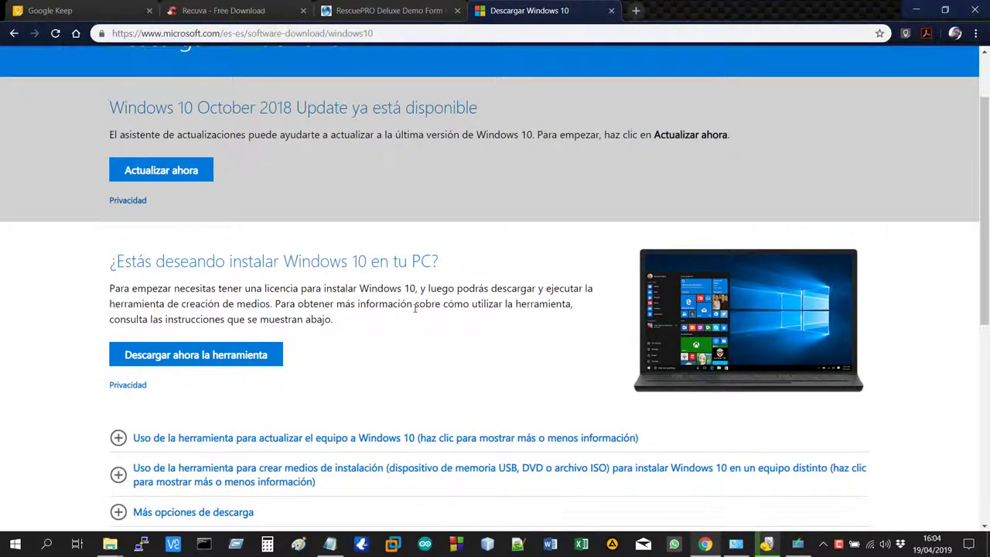
scroll(415, 309, down, 1)
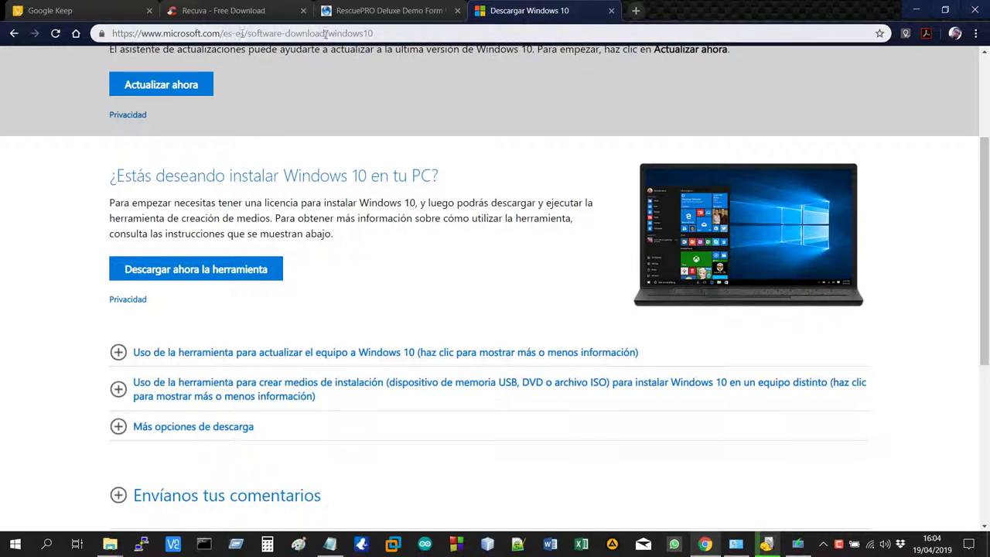
drag(224, 33, 244, 48)
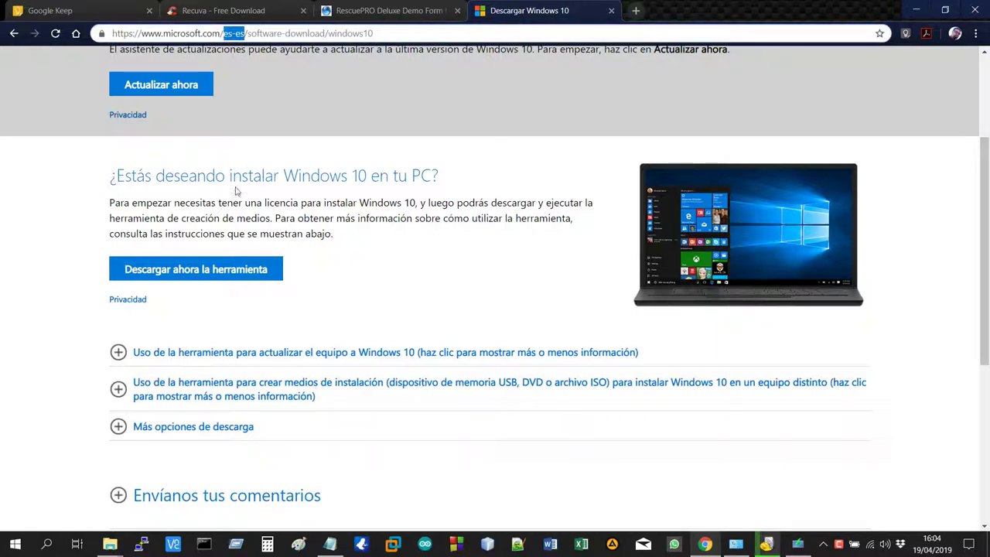
click(227, 210)
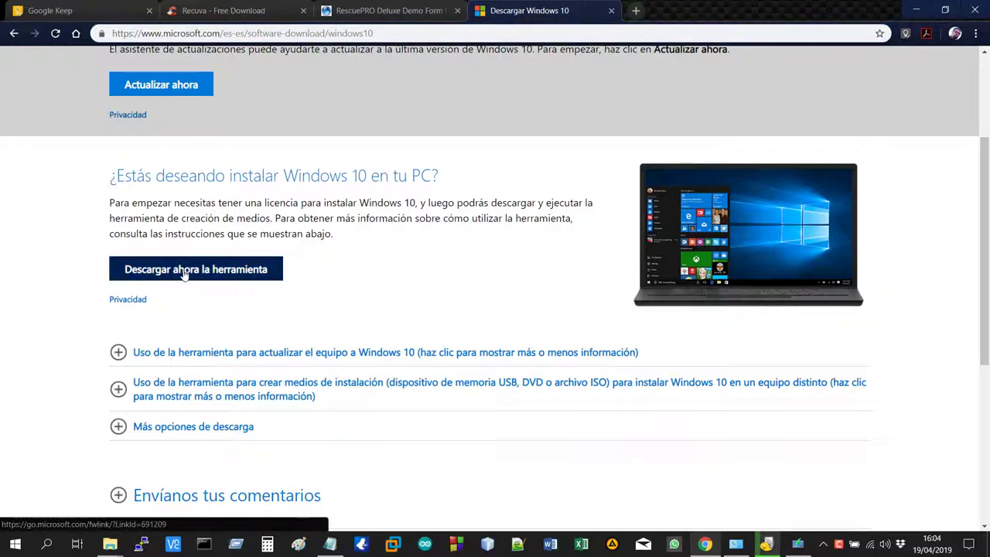
click(184, 272)
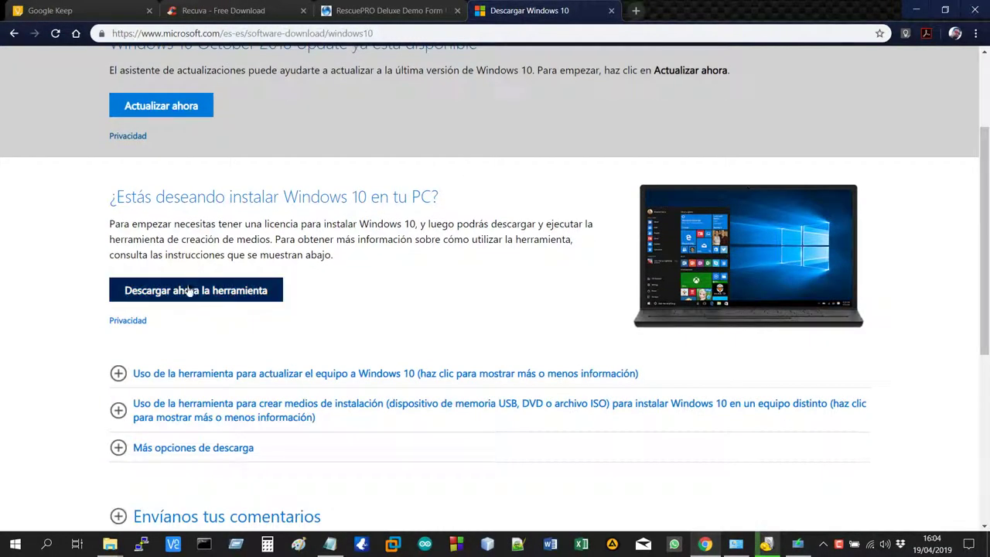
Step: Switch to File Explorer and run MediaCreationTool1809.exe from the Downloads folder
click(109, 544)
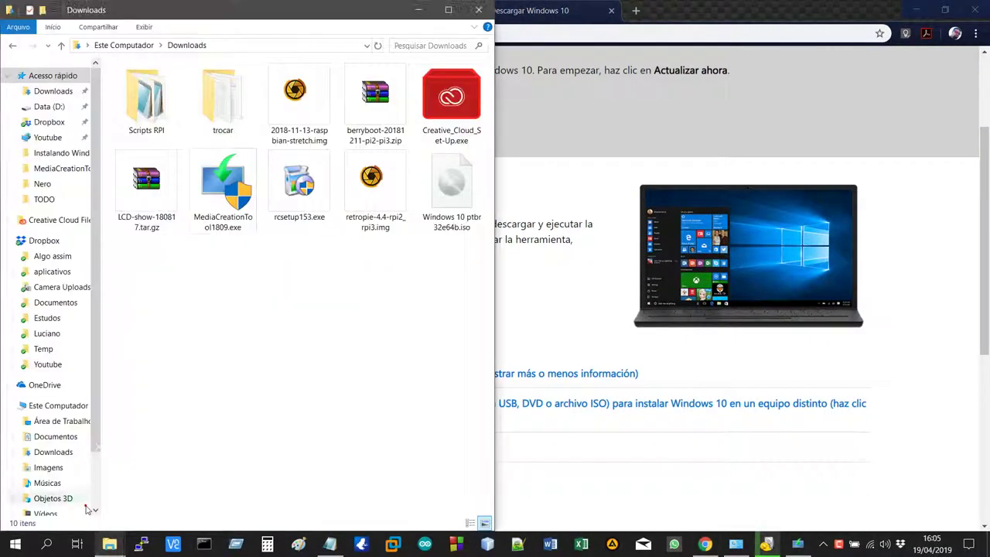
click(229, 223)
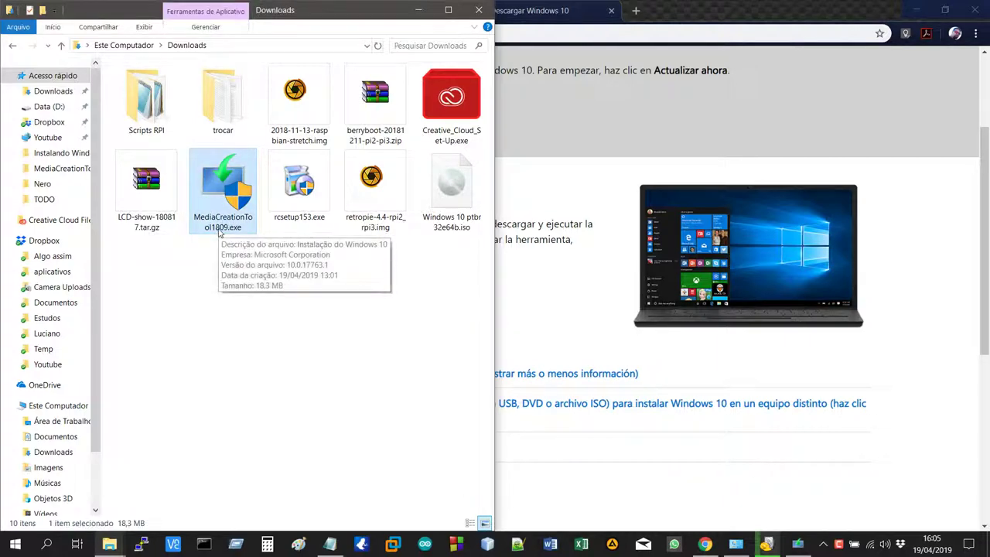
key(F2)
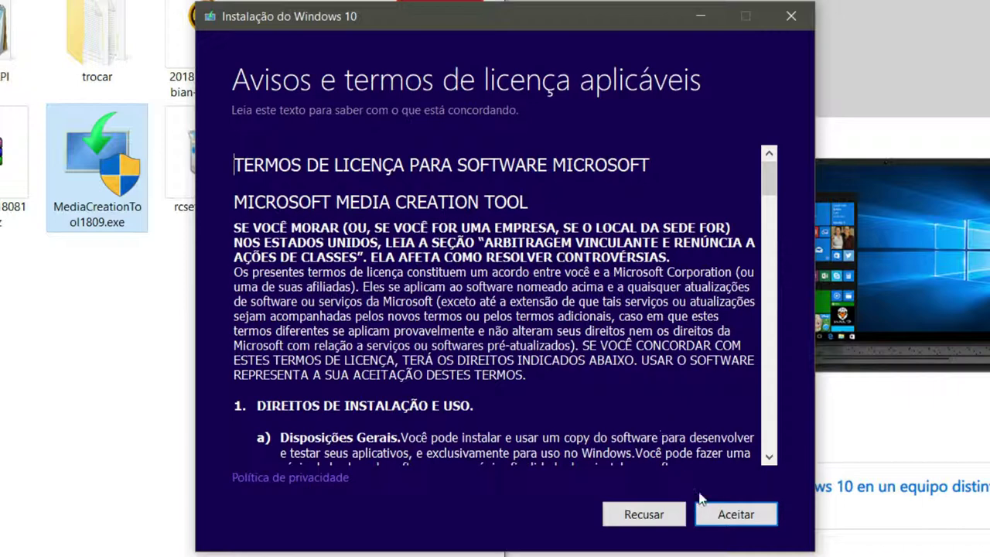
Step: Accept the licence terms and choose to create installation media (pen drive, DVD or ISO file) for another computer
click(734, 515)
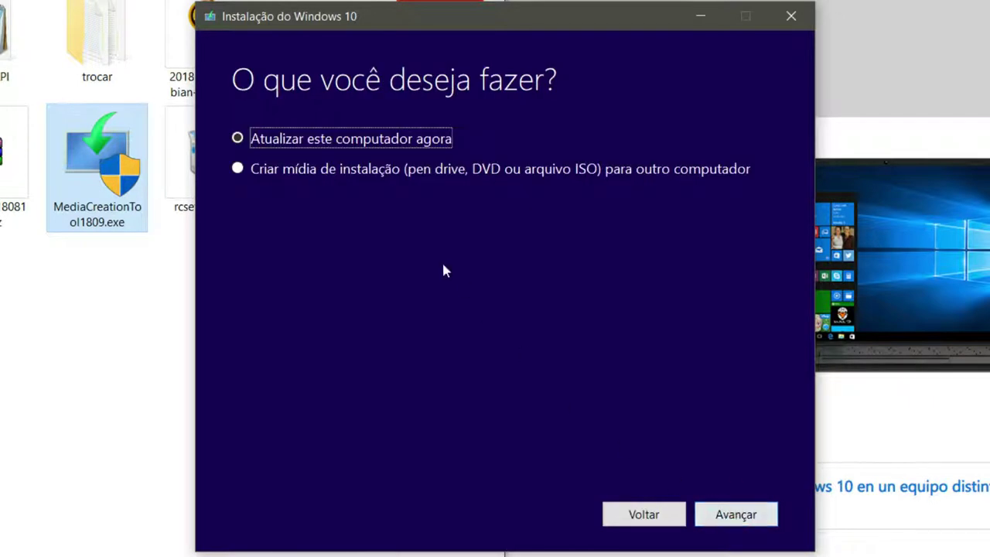
click(238, 169)
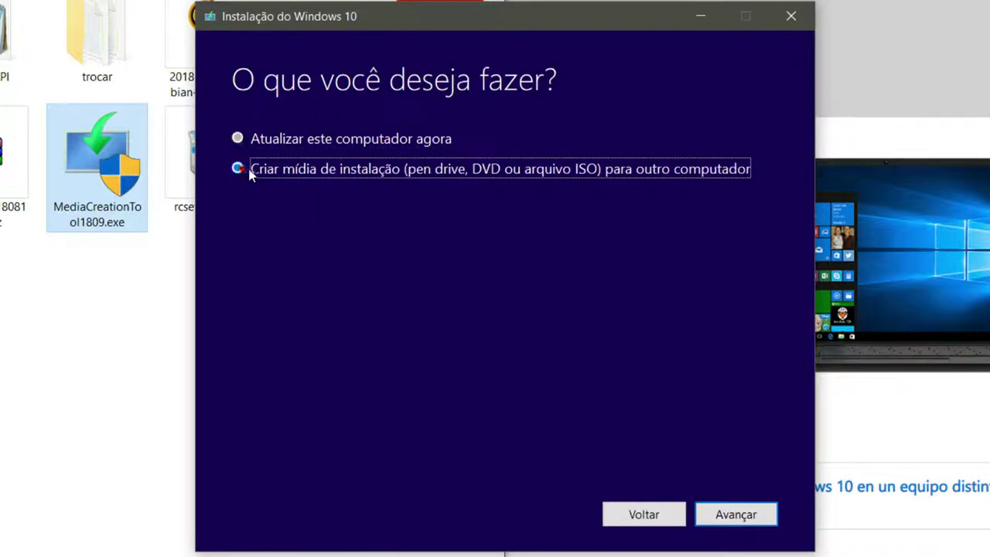
click(735, 515)
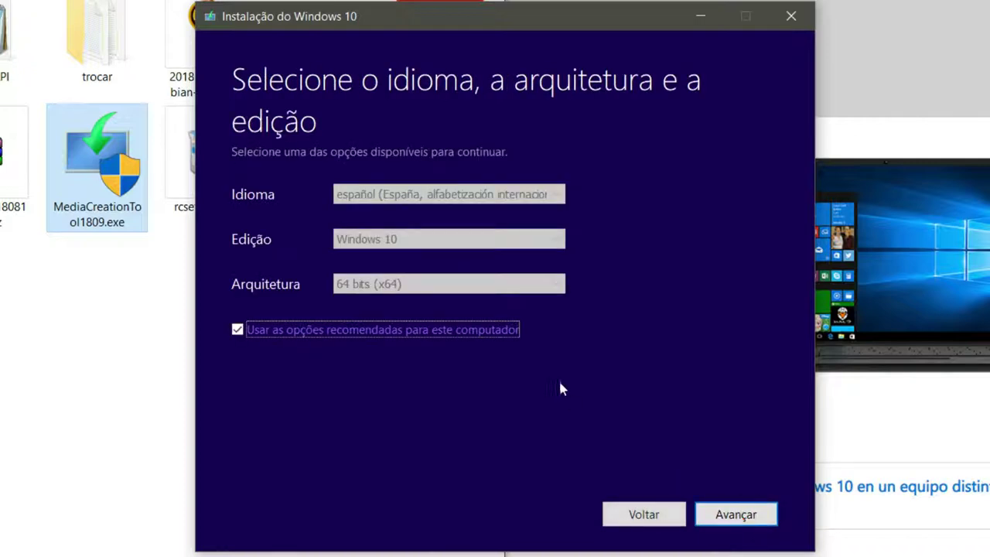
Step: Turn off the recommended options for this computer and set the language to português (Brasil)
click(237, 330)
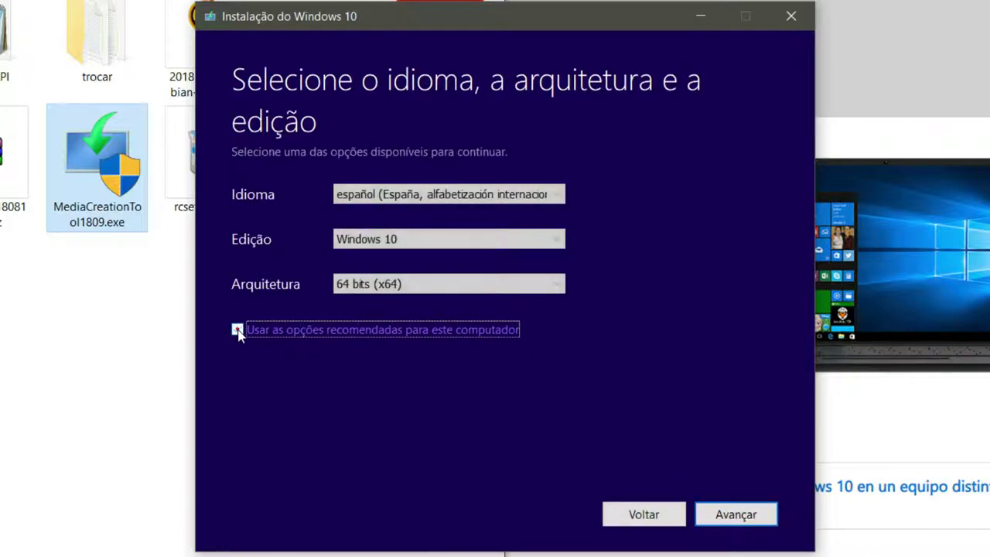
click(448, 195)
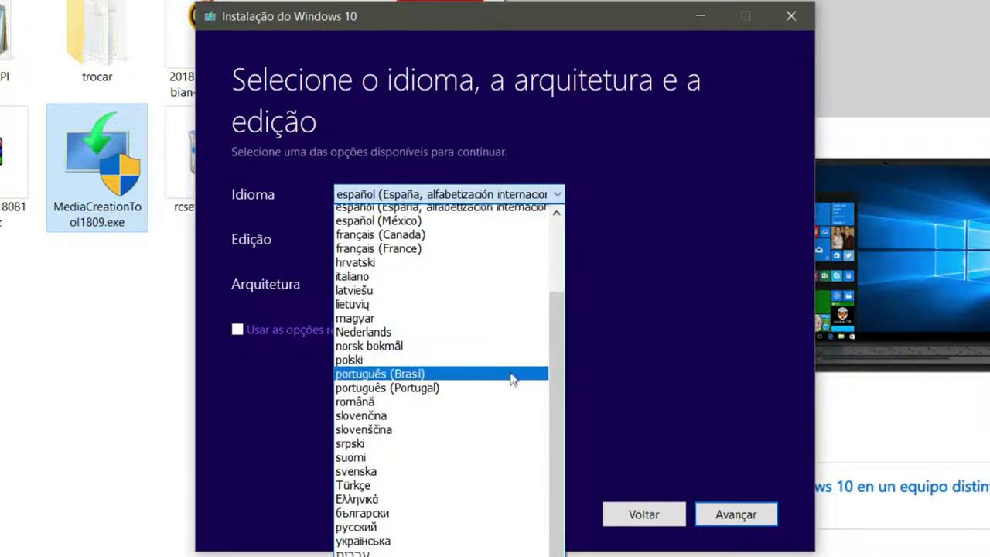
scroll(513, 376, down, 1)
click(401, 352)
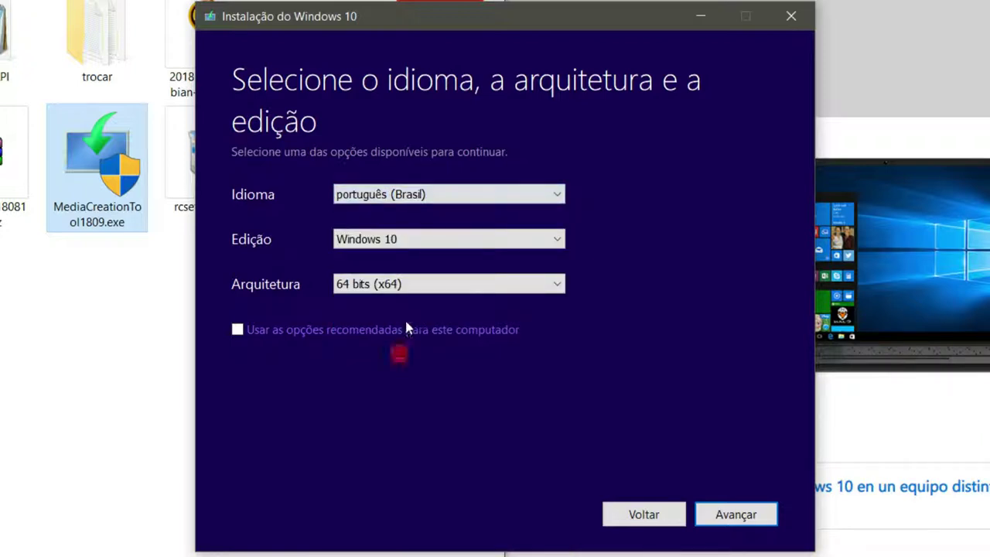
Step: Examine the available edition and architecture options for the installation media
click(483, 247)
click(483, 247)
click(483, 248)
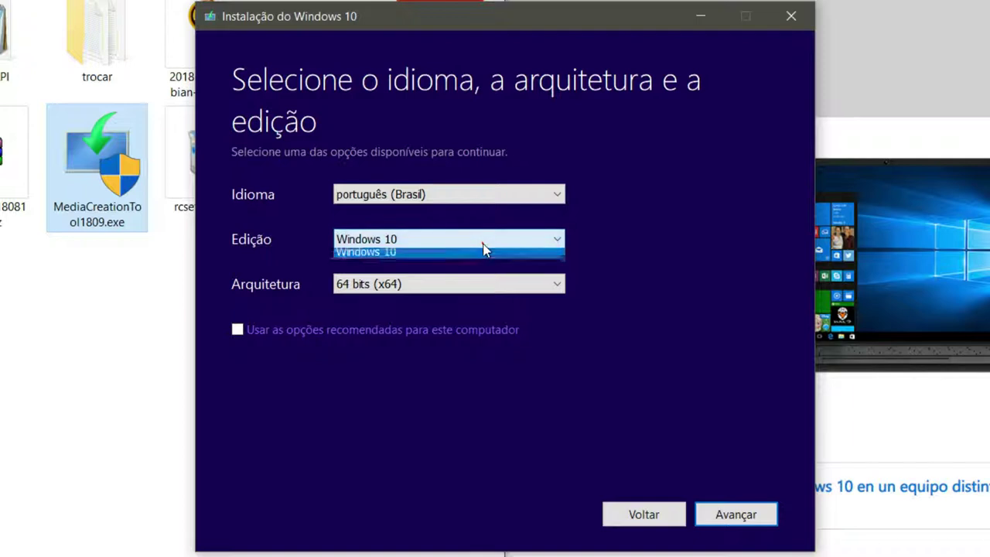
click(483, 247)
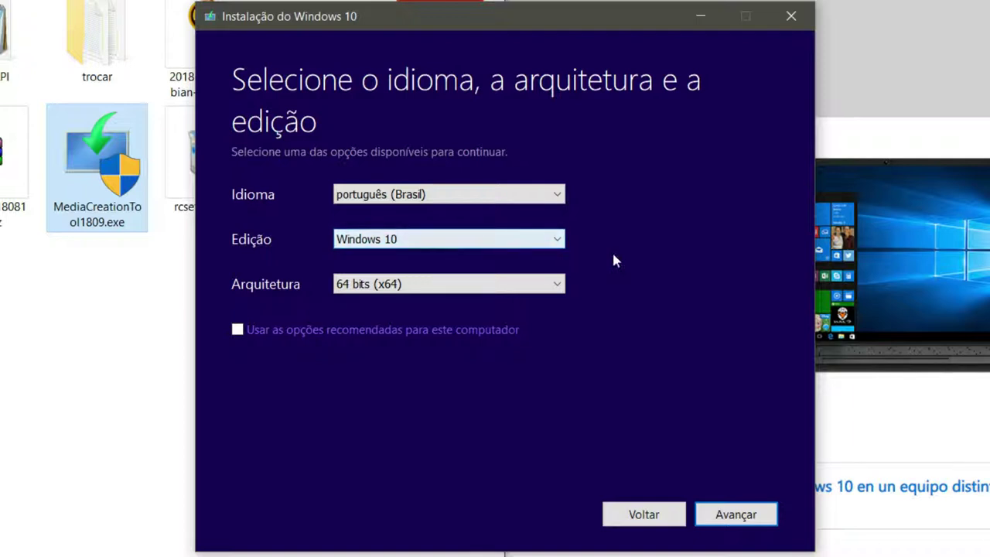
click(540, 293)
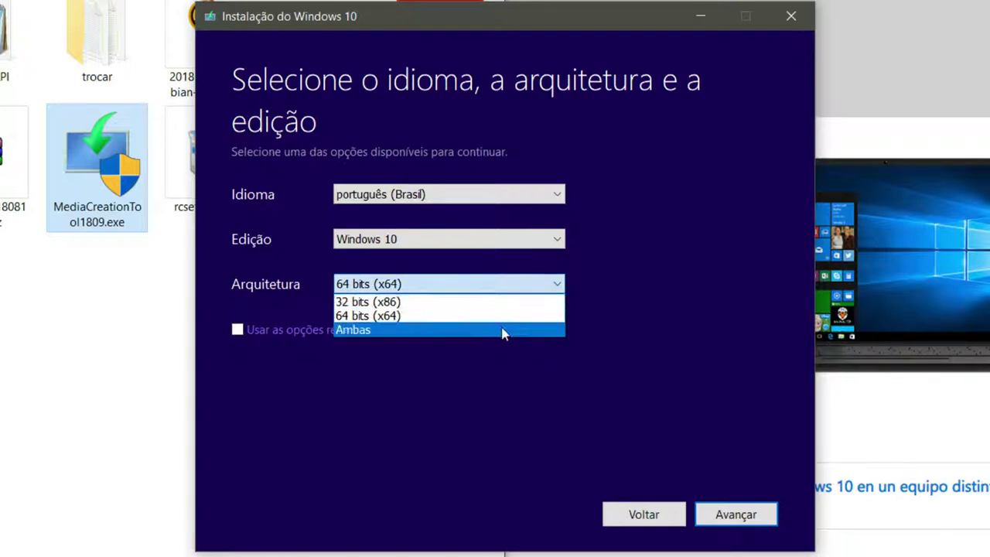
Step: Check the file size of Windows 10 ptbr 32e64b.iso in its properties and close them
click(523, 27)
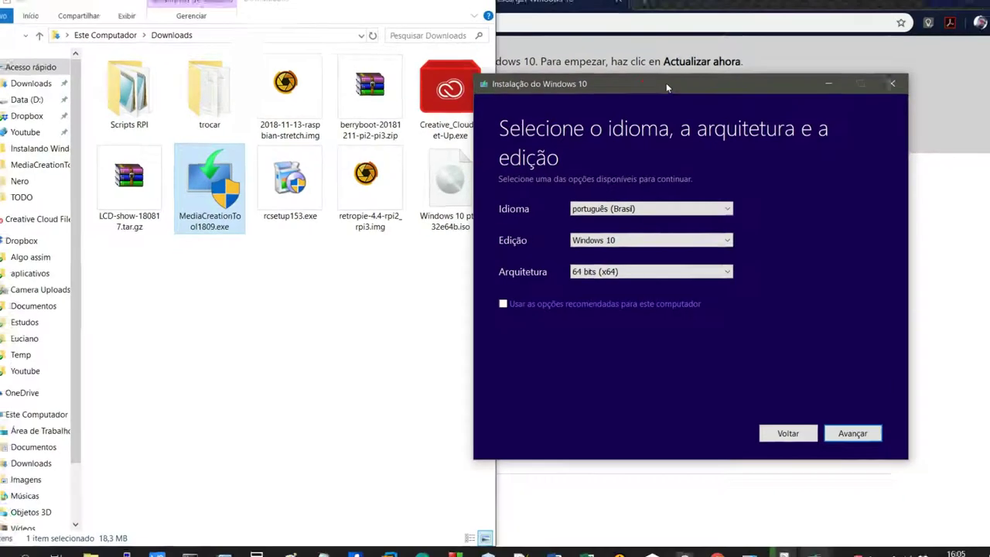
right_click(449, 181)
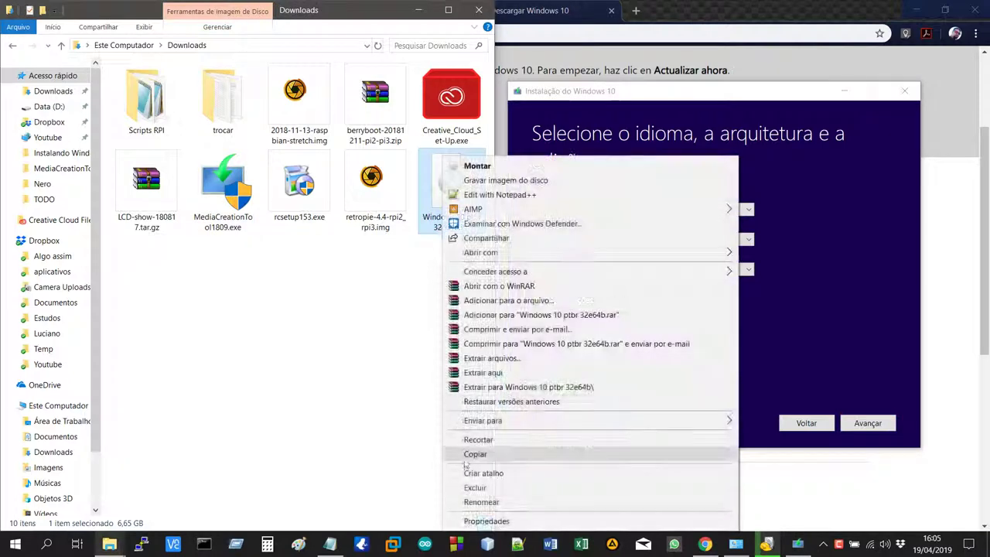
click(486, 520)
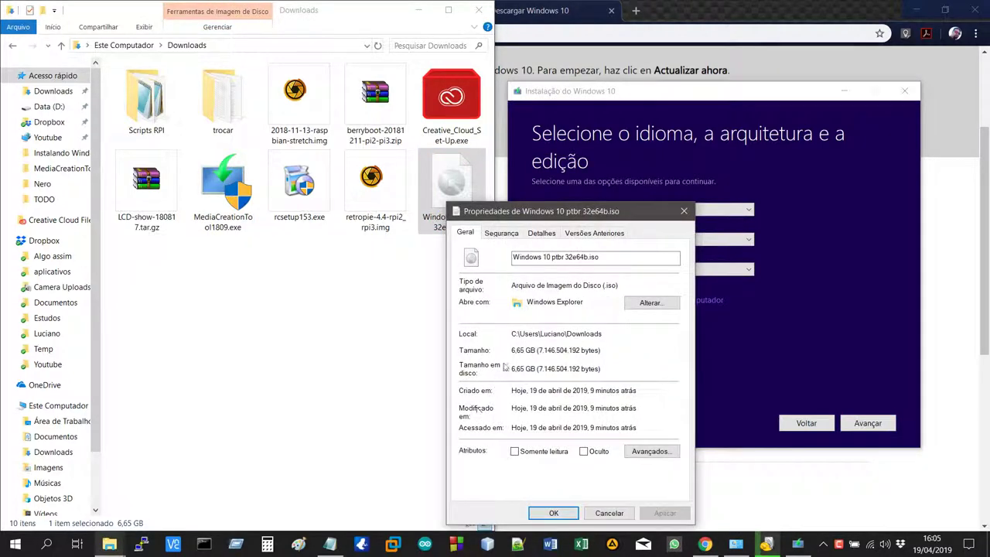
click(608, 513)
Step: Set the architecture to Ambas and continue to the media choice
drag(644, 103, 466, 104)
click(476, 279)
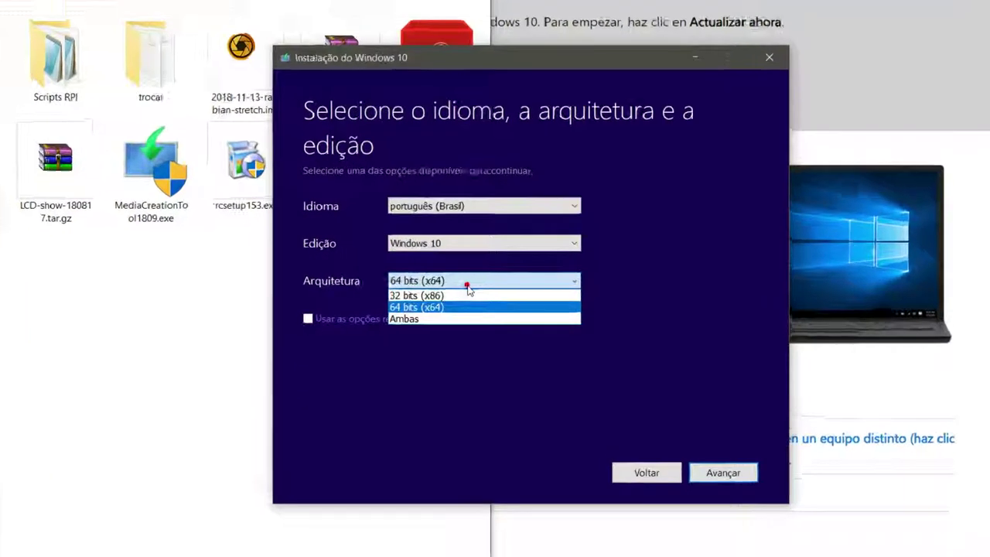
click(467, 283)
click(468, 283)
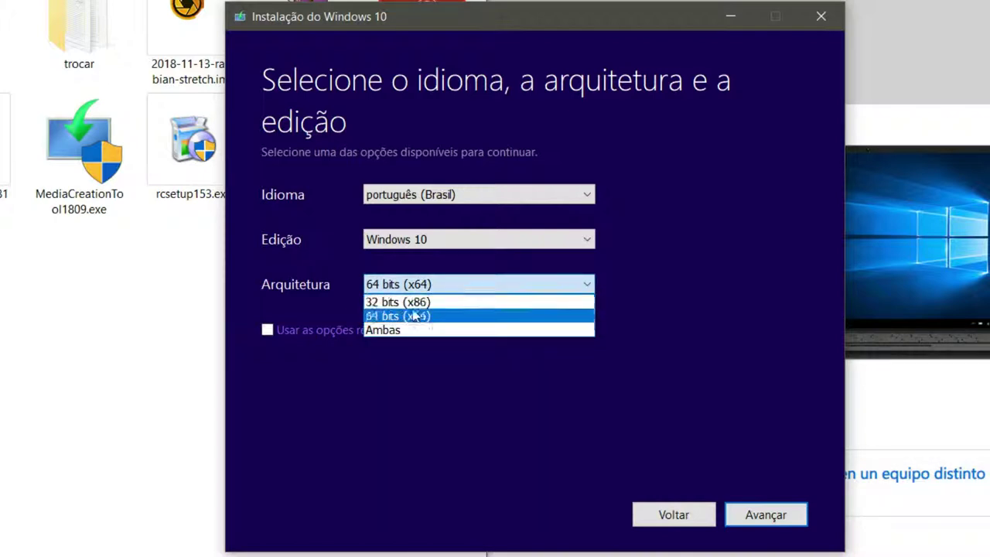
click(391, 329)
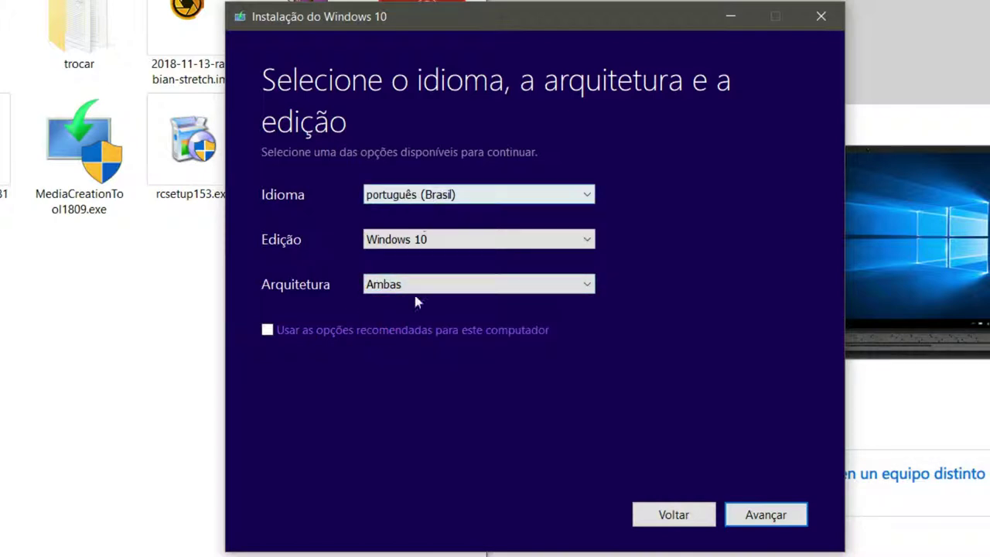
click(760, 515)
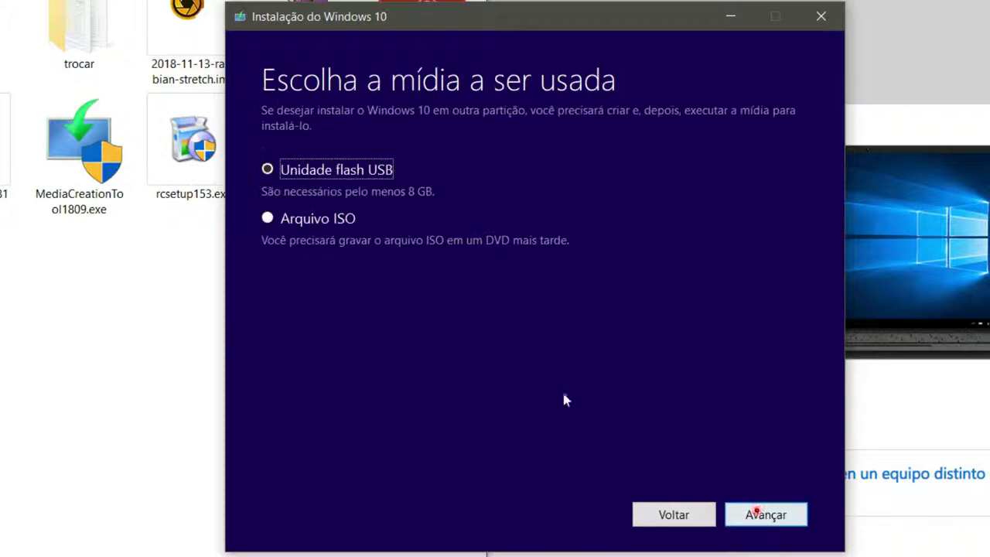
Step: Choose Arquivo ISO as the media to use and locate Windows 10 ptbr 32e64b.iso in the Downloads folder
click(332, 219)
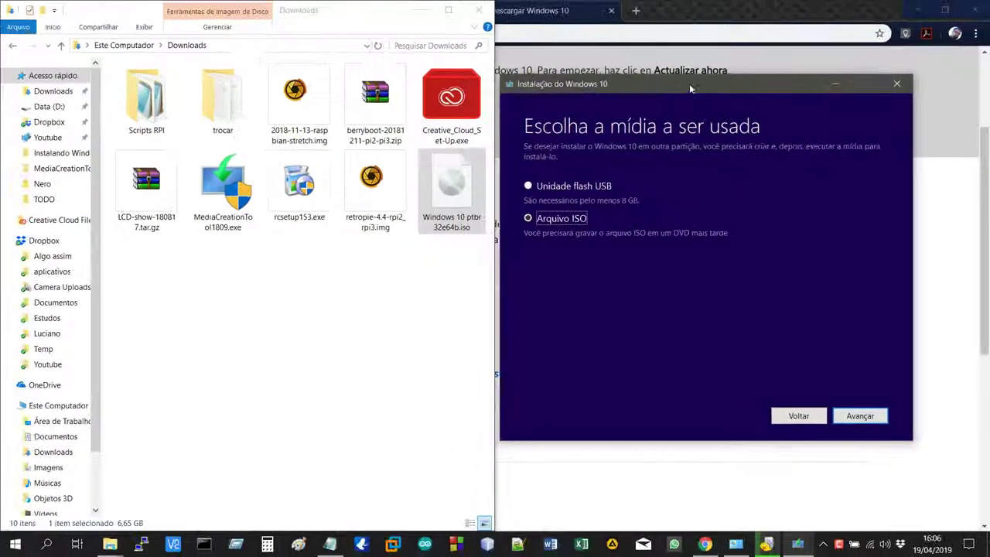
drag(503, 27, 549, 42)
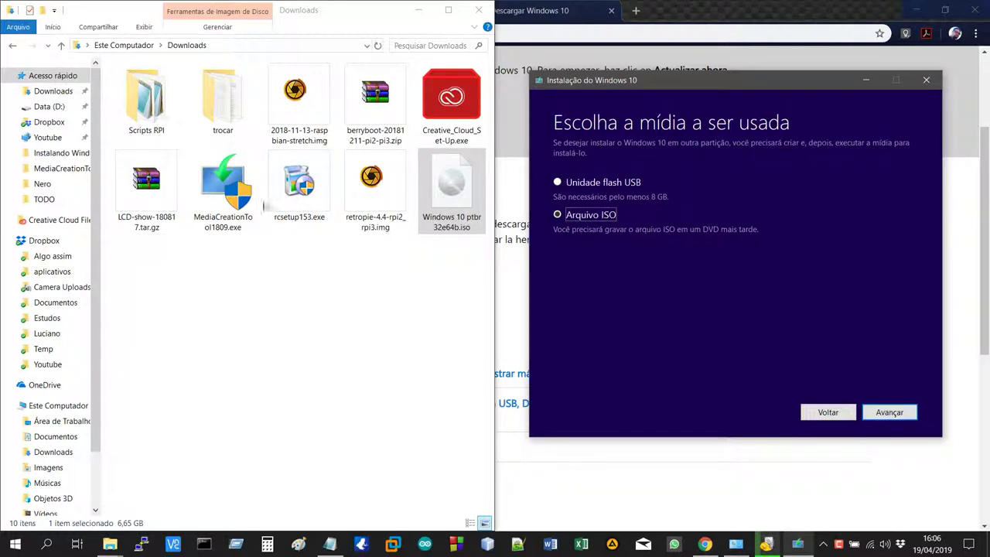
click(234, 201)
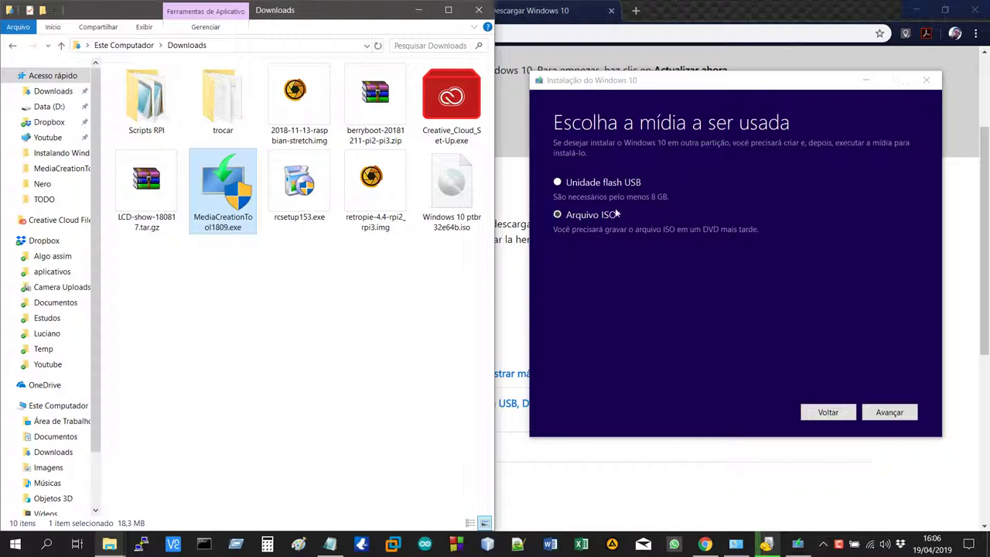
click(609, 239)
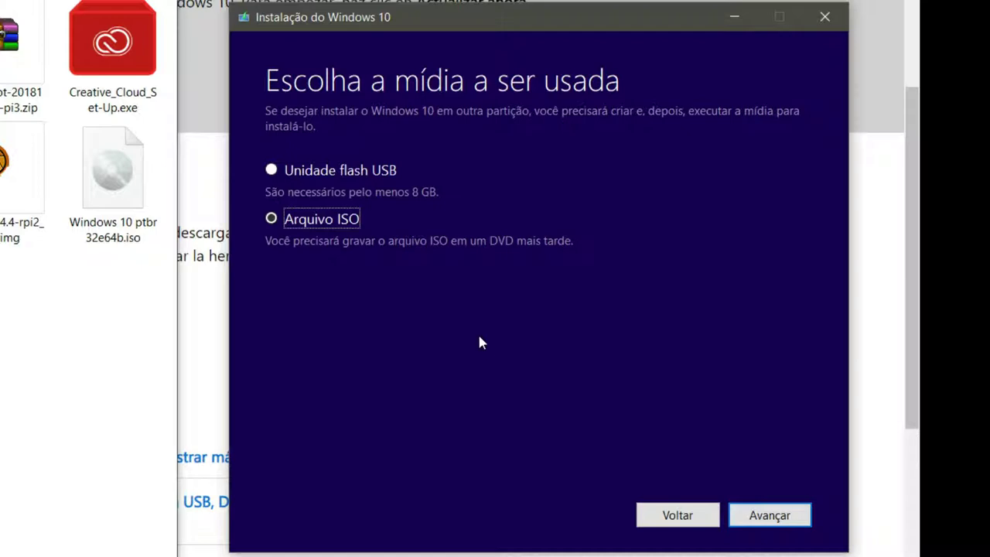
click(108, 224)
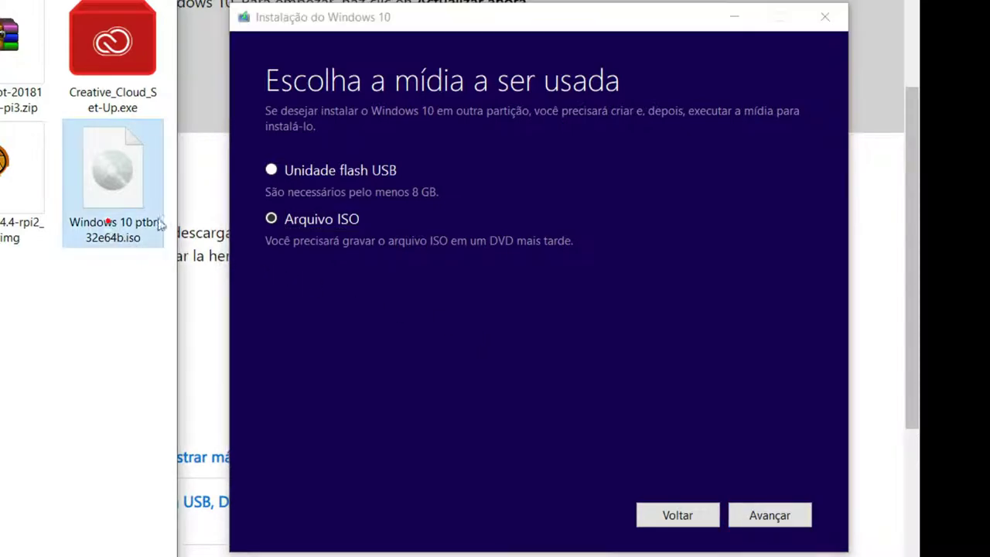
click(334, 220)
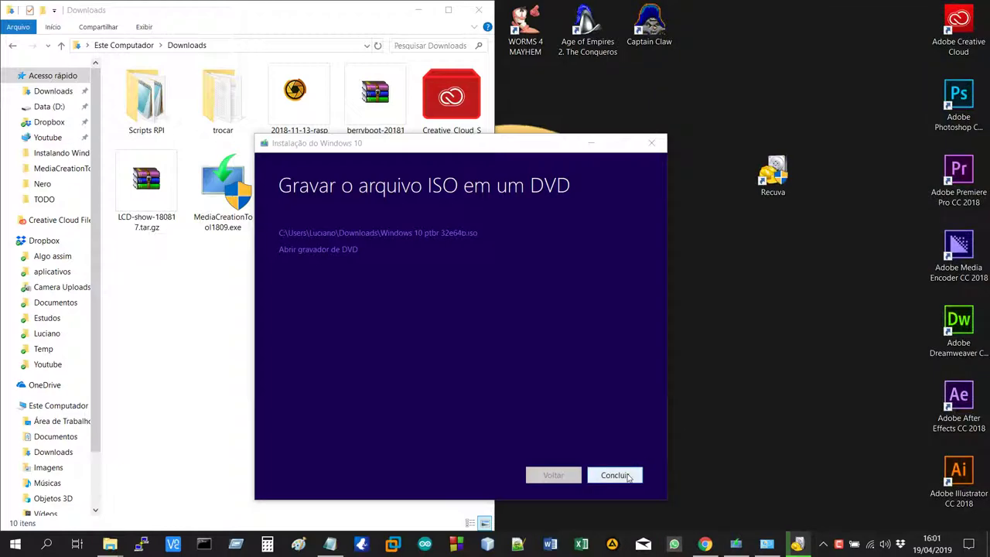
Step: Finish the ISO creation wizard and run MediaCreationTool1809.exe again from the Downloads folder
click(626, 475)
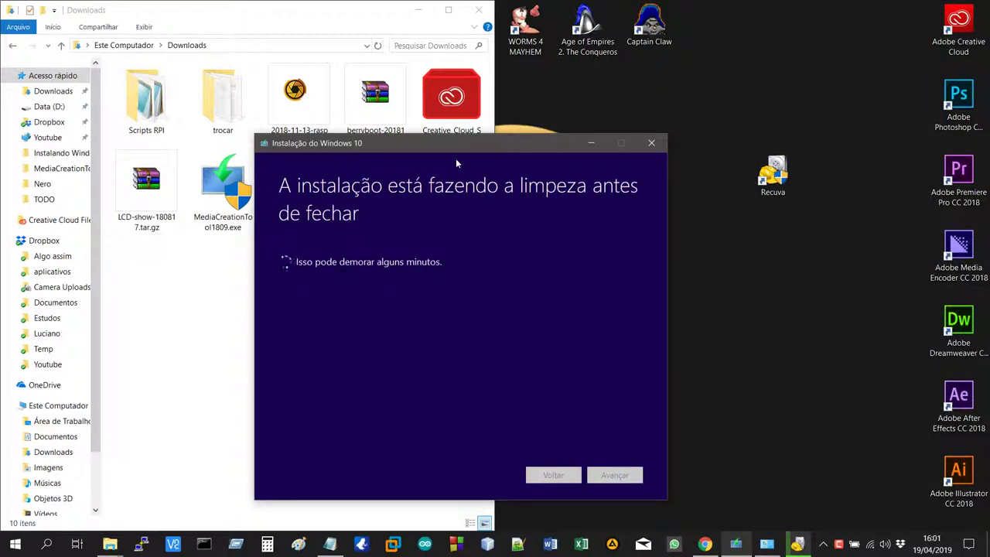
click(447, 204)
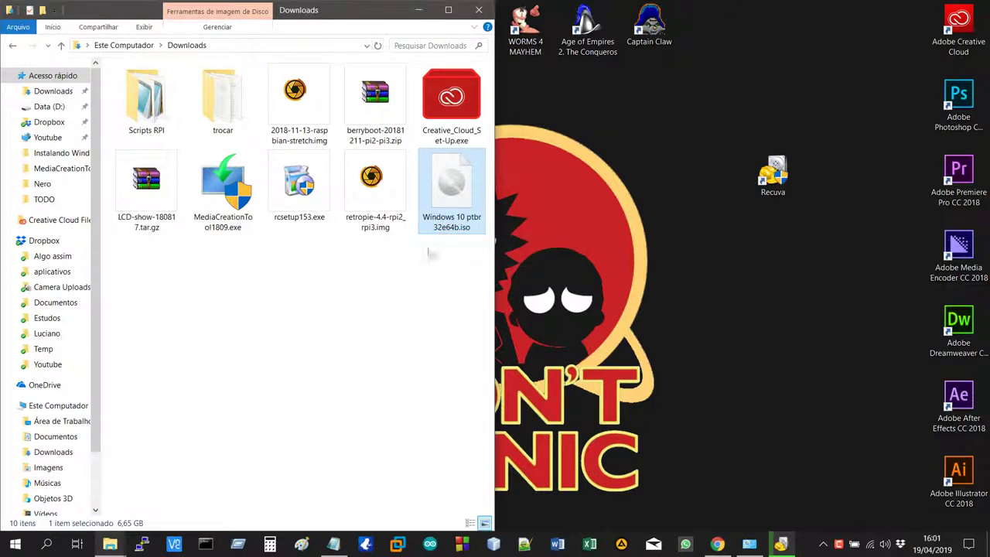
double_click(235, 207)
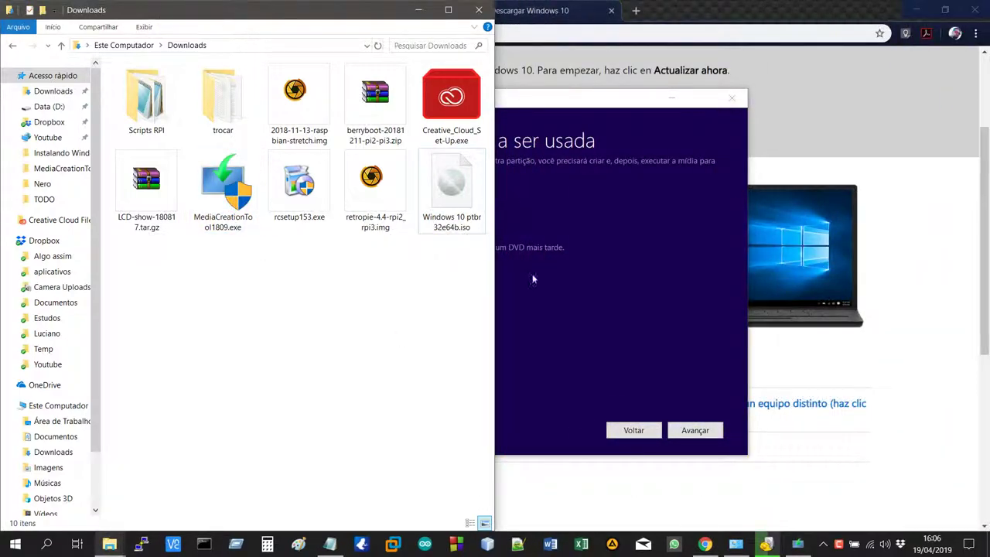
Step: Move the setup wizard clear of the file window and choose Unidade flash USB as the media to use
drag(525, 101, 680, 104)
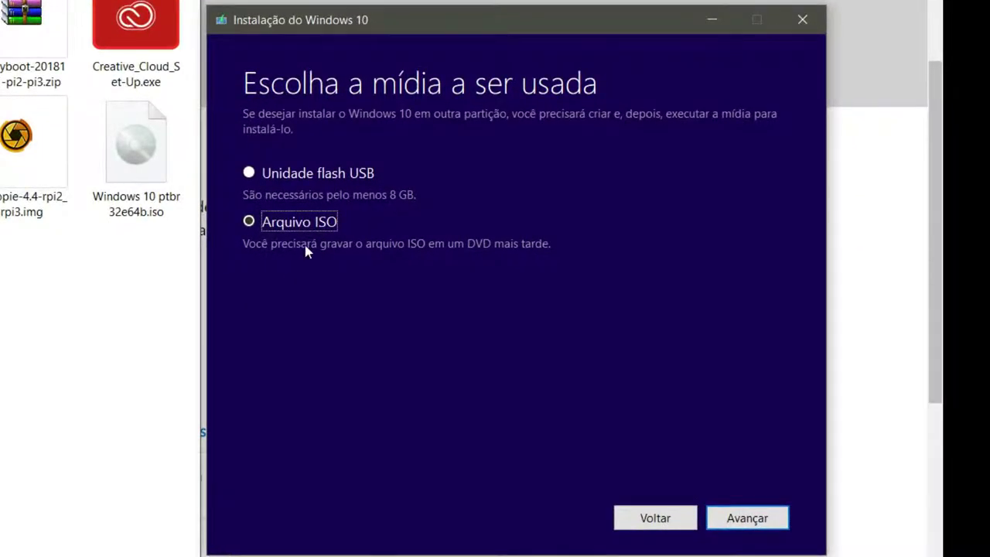
click(295, 222)
click(250, 174)
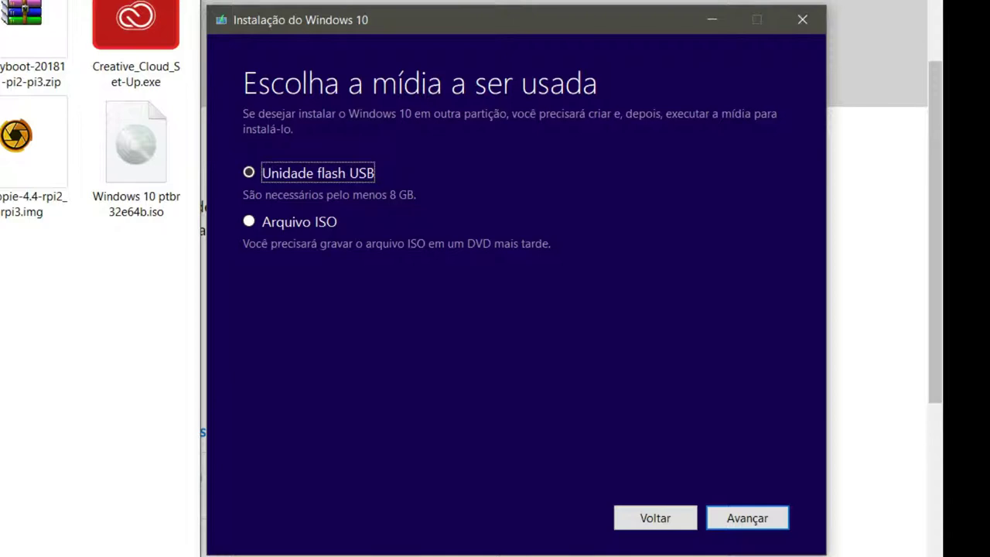
Step: Continue to the USB flash drive selection, close the MULTIBOOT (E:) file window and return to the selection page to reload the drive list
click(714, 520)
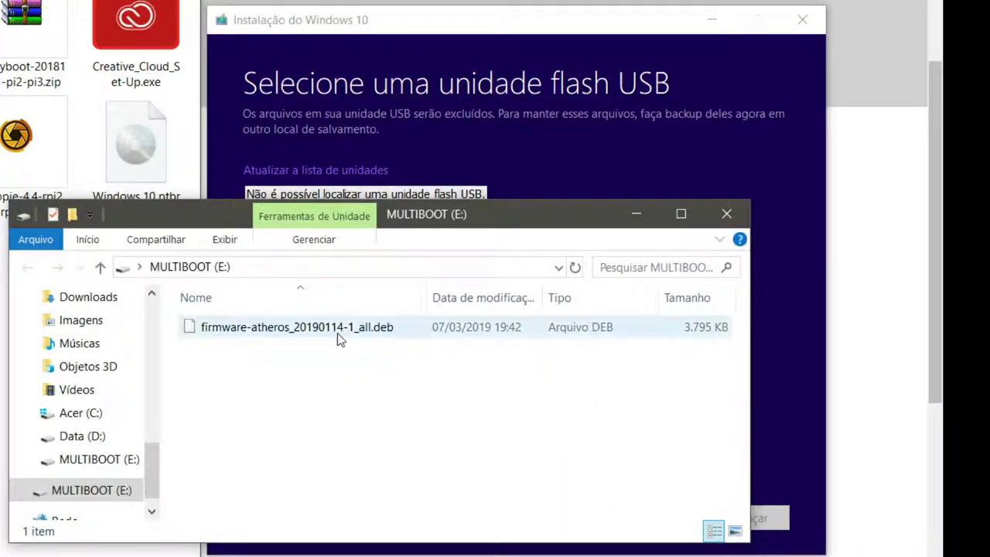
click(338, 338)
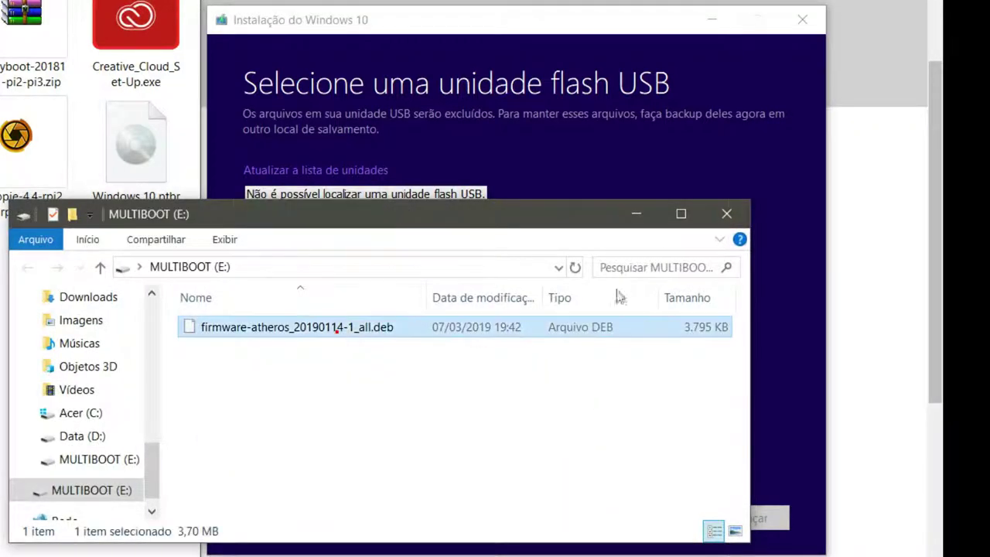
click(727, 214)
click(648, 519)
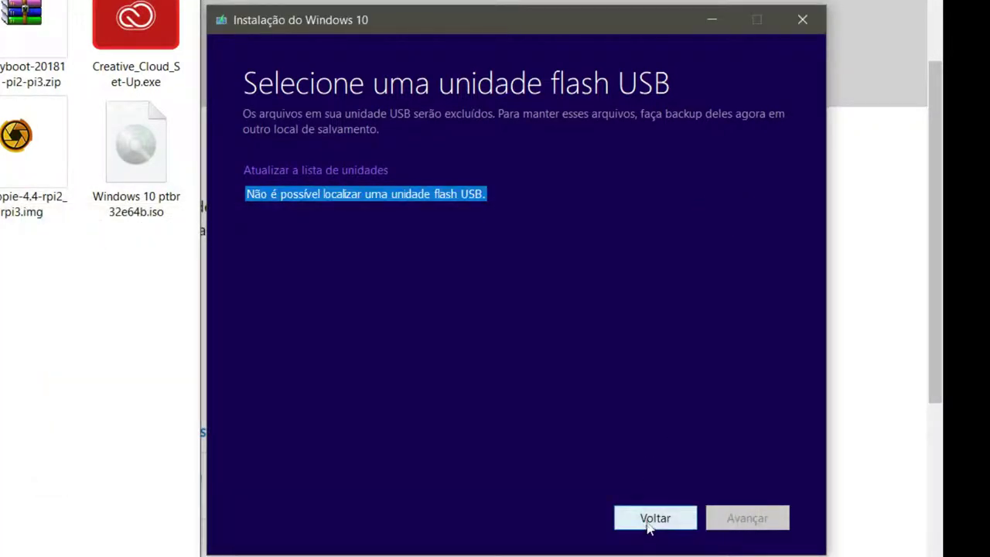
click(743, 515)
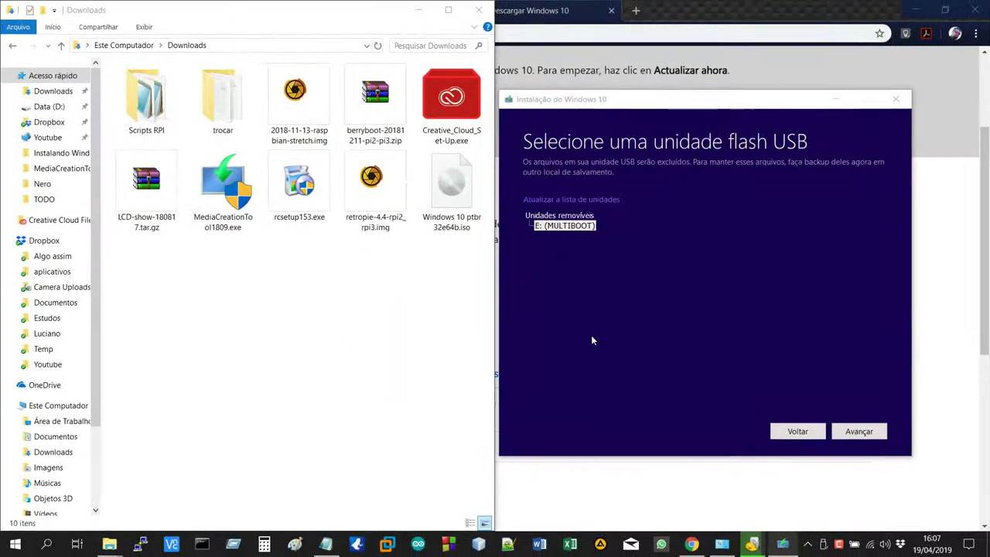
Step: Check the capacity and free space of the MULTIBOOT (E:) drive in a new maximized file window on Este Computador
key(super+e)
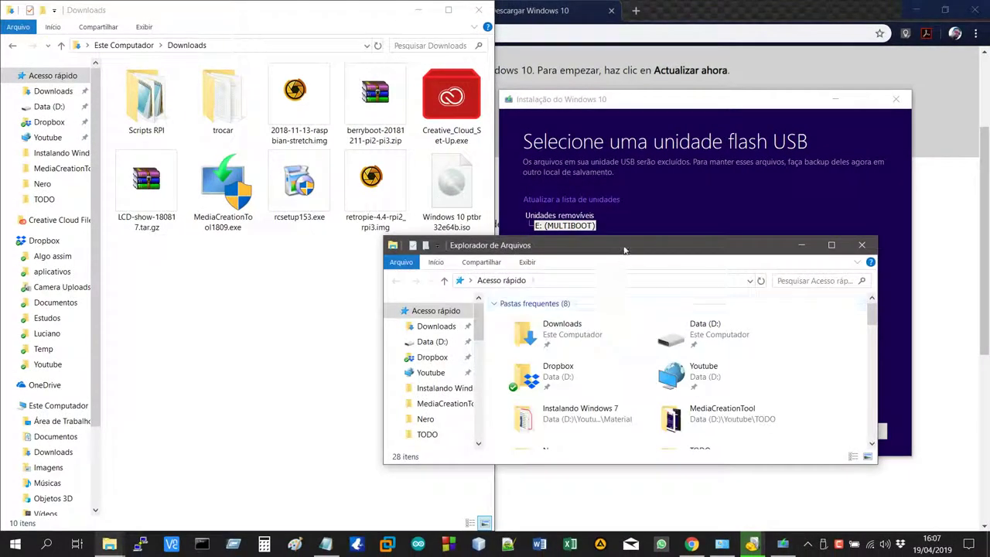
key(super+Up)
click(58, 401)
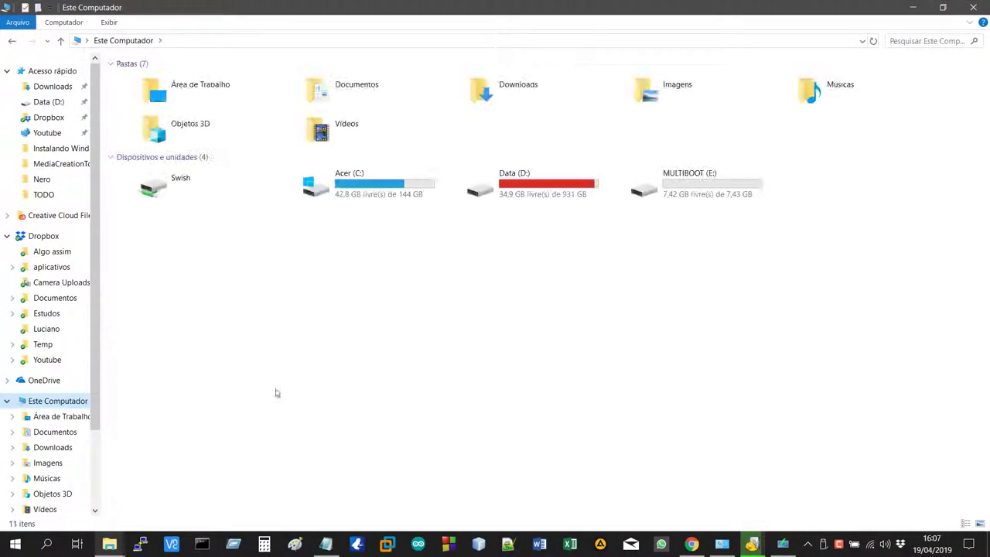
drag(694, 217, 735, 186)
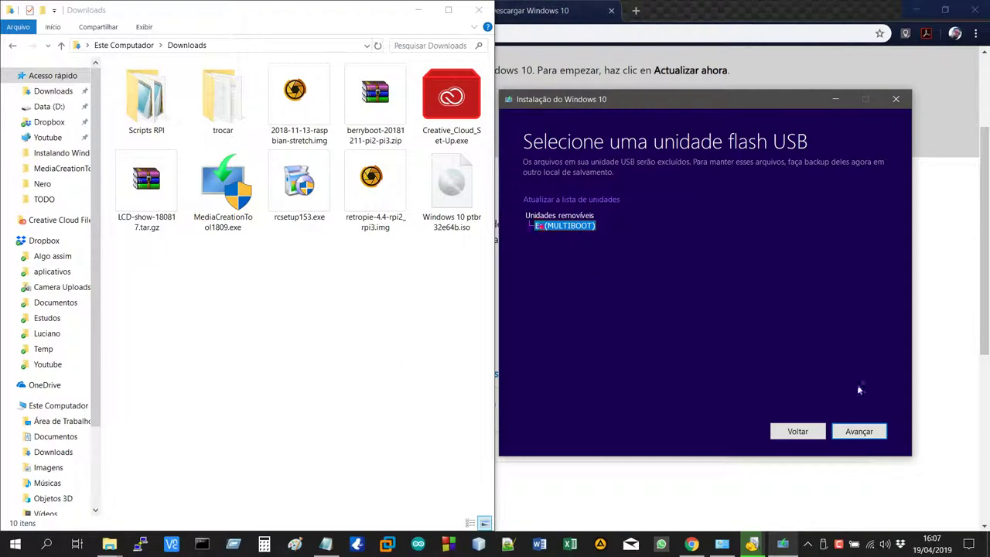
Step: Start the Windows 10 download with E: (MULTIBOOT) as the USB target and move the setup wizard away from the Downloads window
click(858, 431)
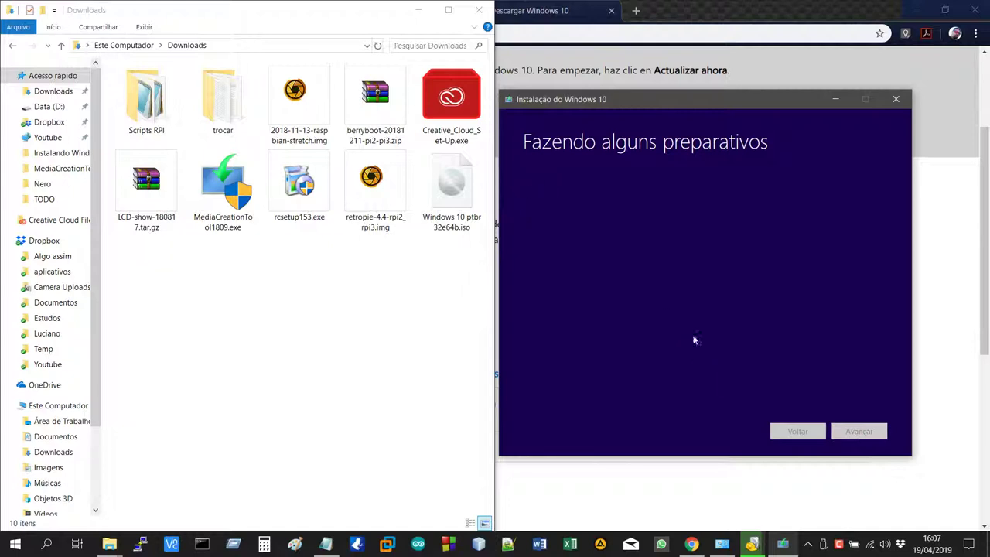
mouse_move(633, 99)
mouse_down()
mouse_move(619, 104)
mouse_move(632, 103)
mouse_up()
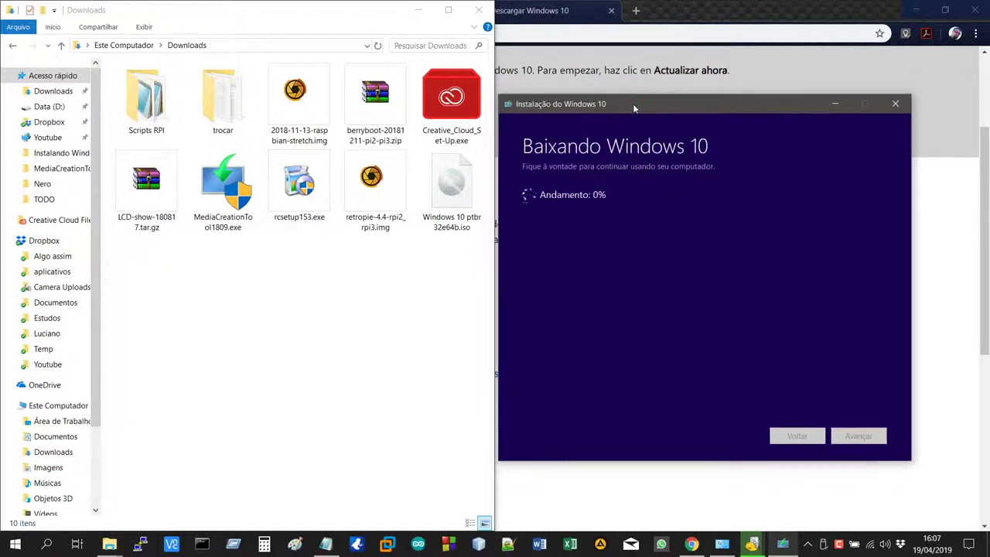
click(454, 223)
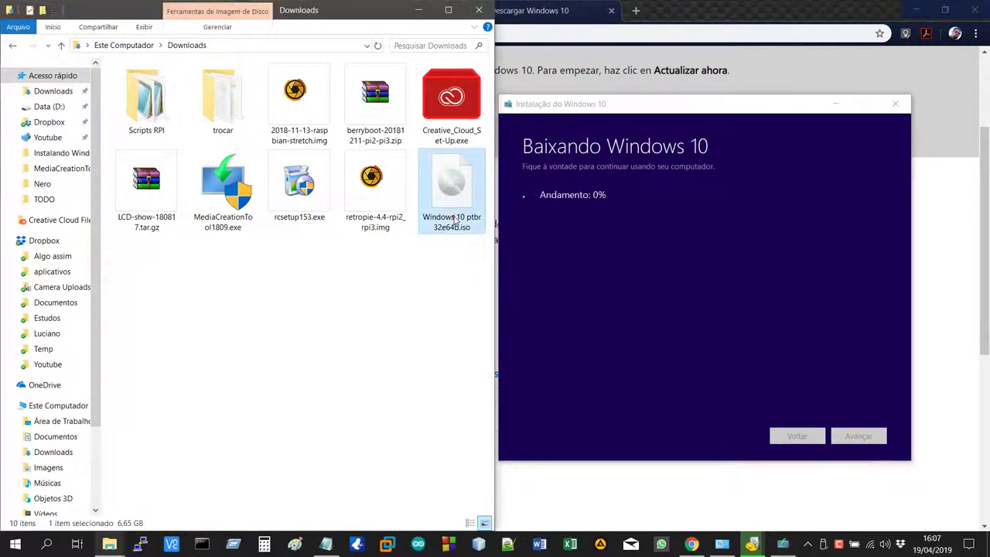
click(548, 233)
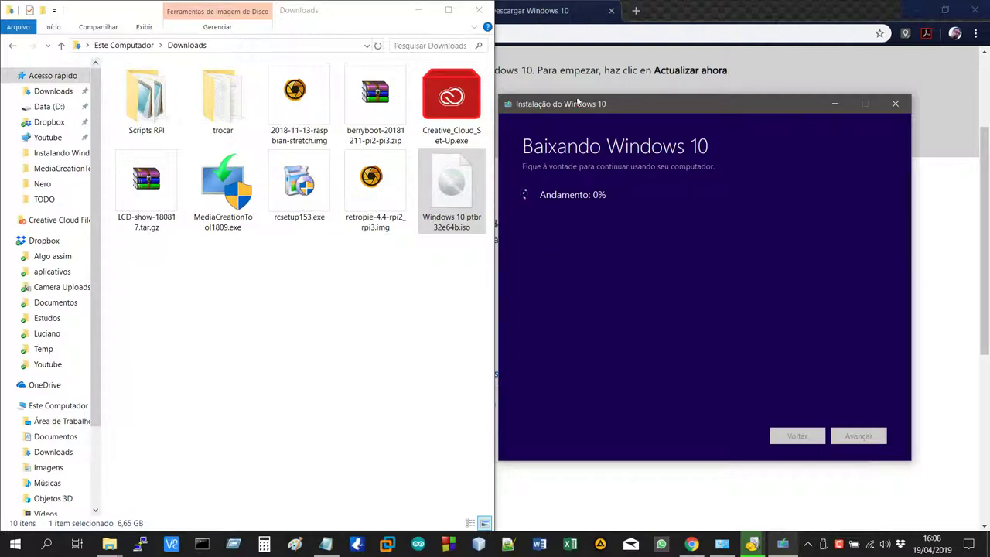
drag(568, 109, 576, 91)
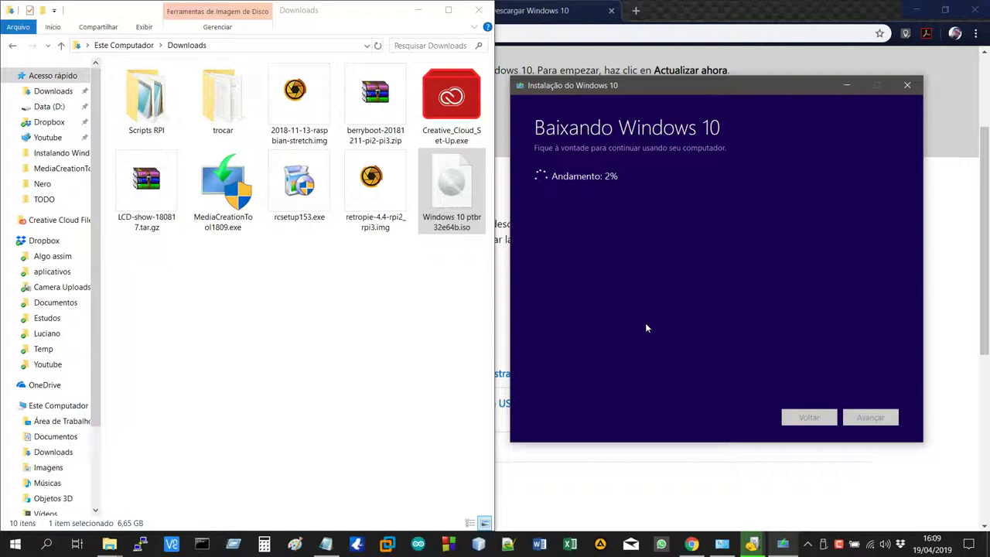
click(453, 226)
click(452, 241)
click(439, 234)
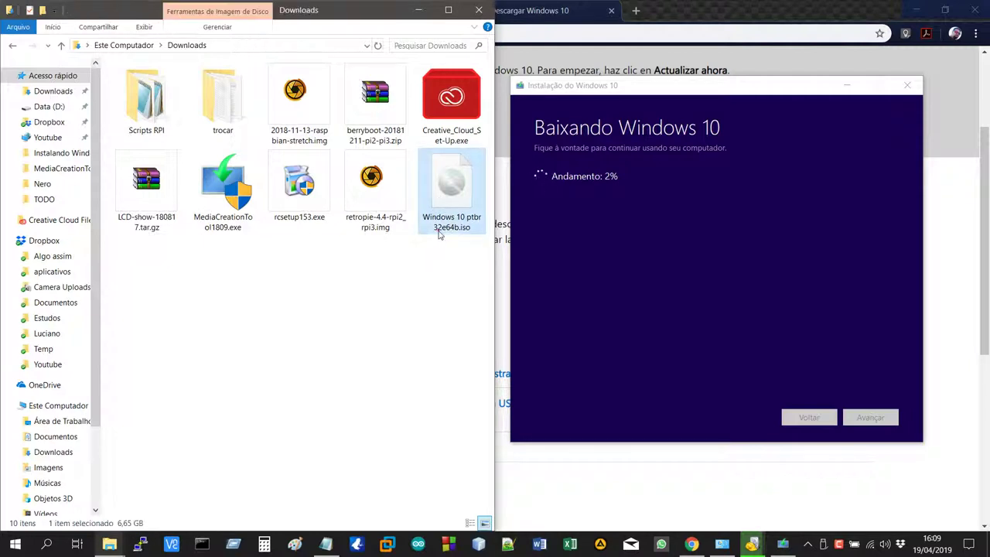
click(462, 266)
click(579, 87)
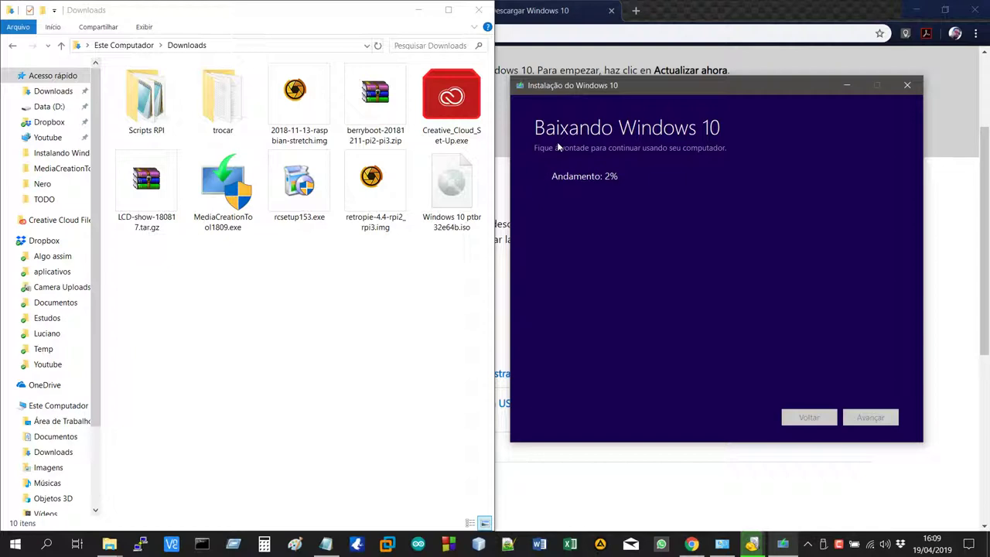
drag(600, 91, 608, 85)
click(424, 236)
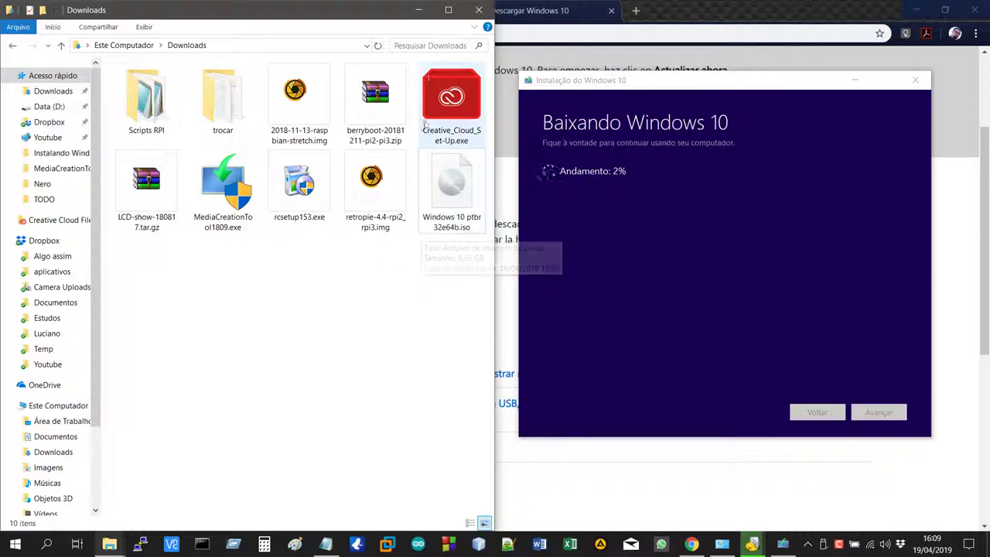
Step: From the desktop, launch balenaEtcher and preview the Windows 7 USB DVD Download Tool and Win32 Disk Imager, closing the latter two
key(super+d)
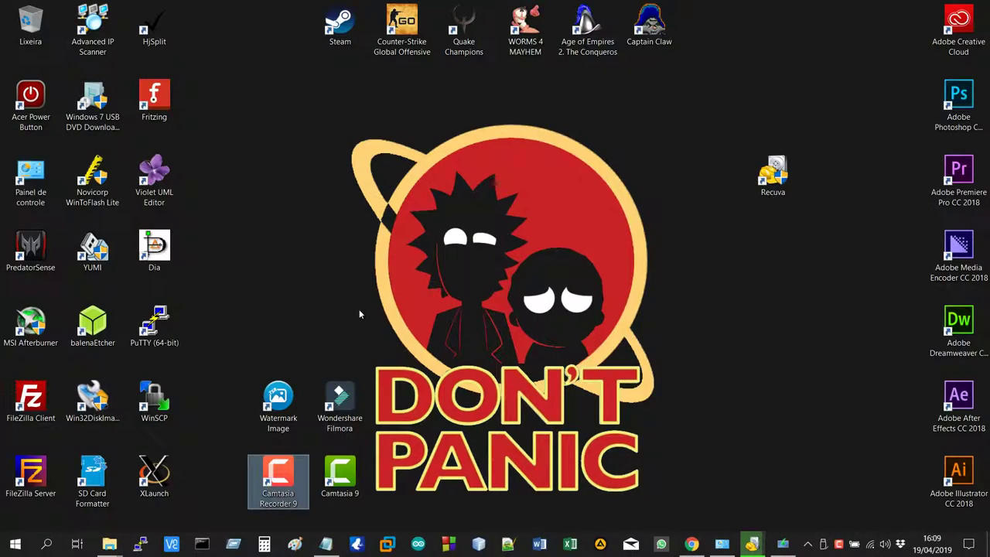
click(92, 325)
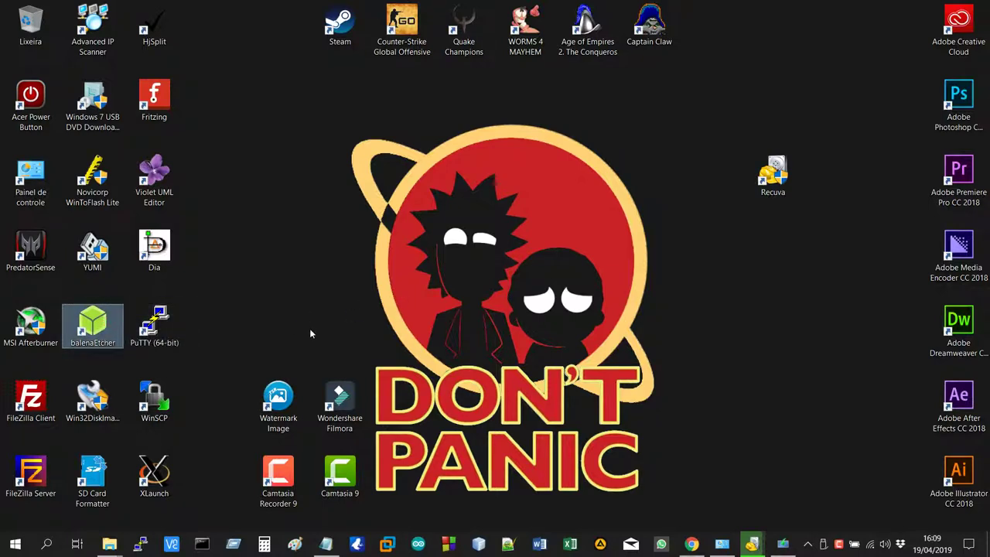
click(94, 185)
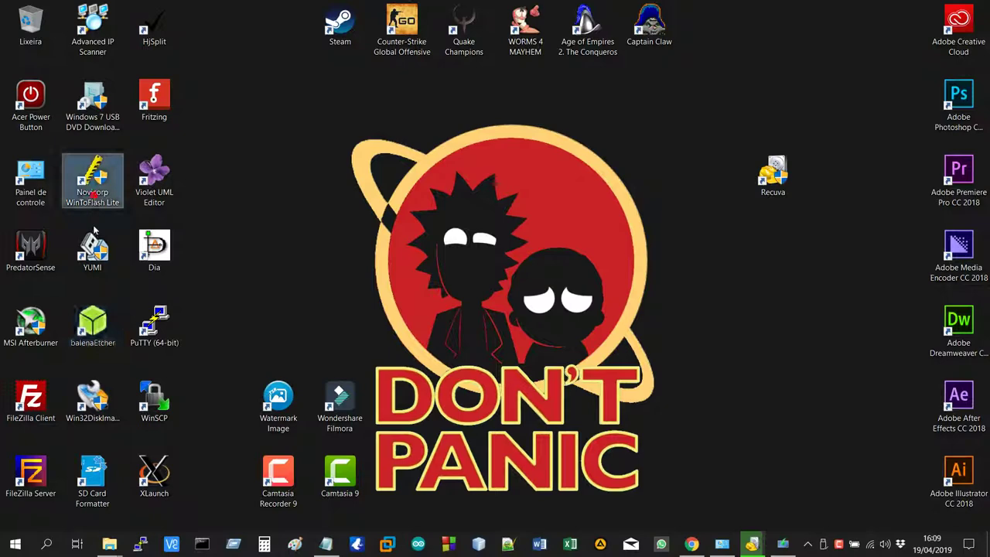
click(101, 132)
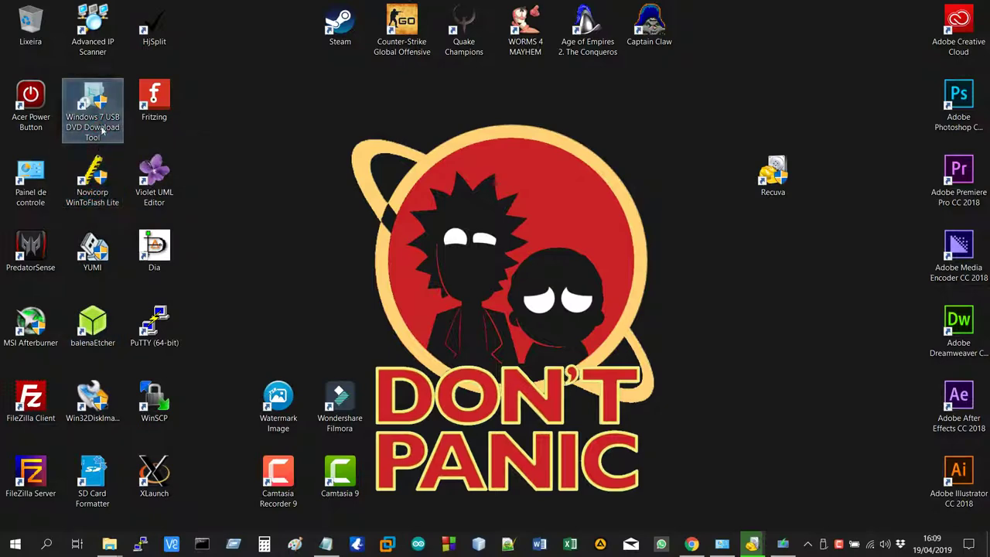
double_click(100, 132)
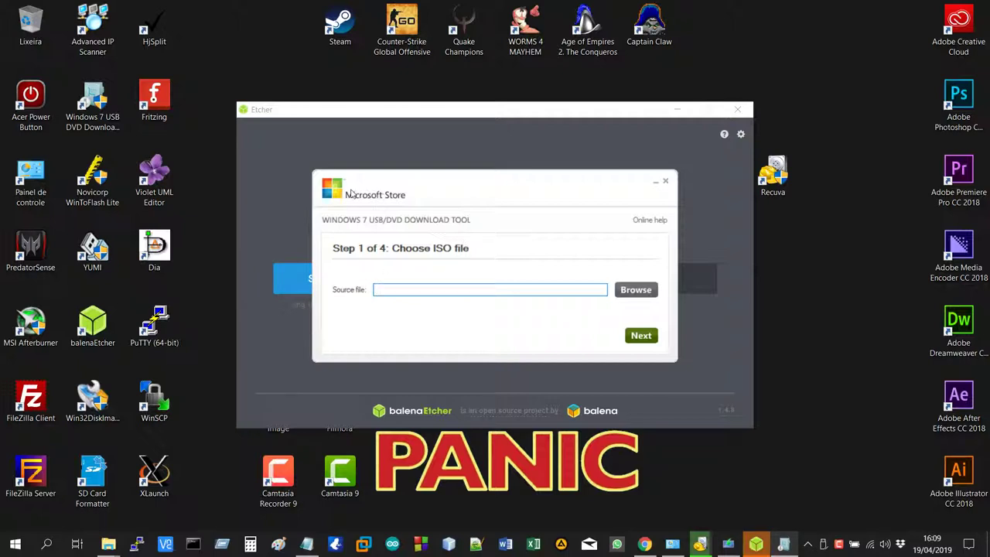
click(664, 183)
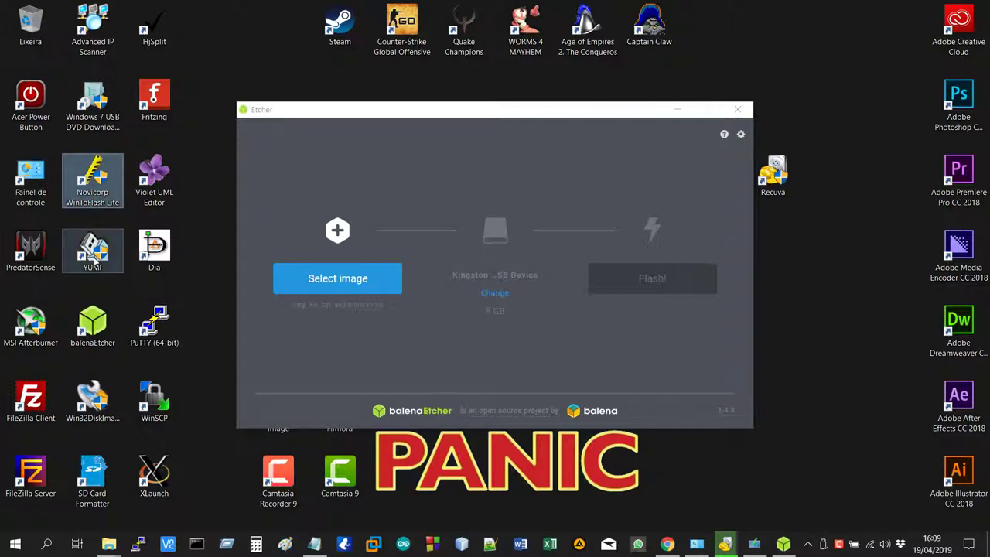
click(94, 397)
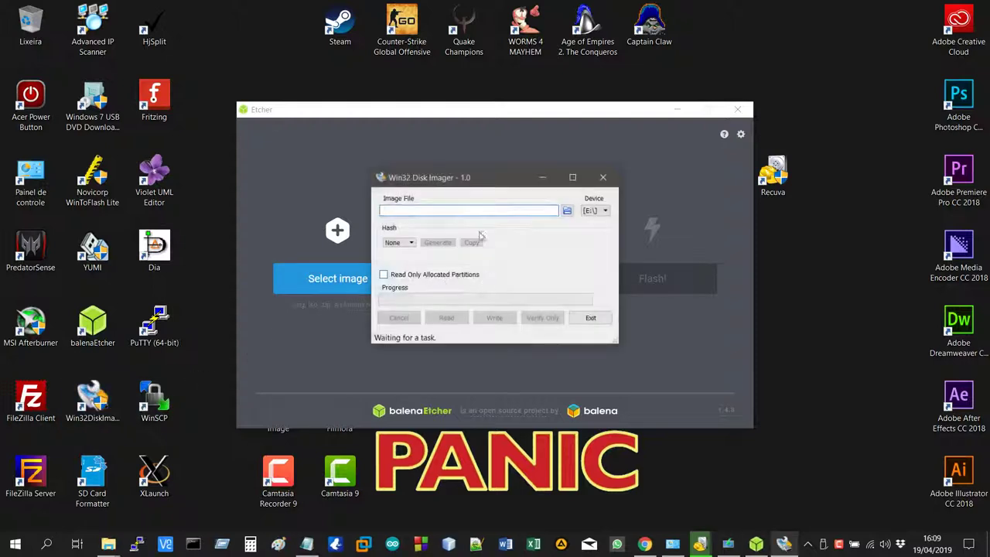
click(601, 179)
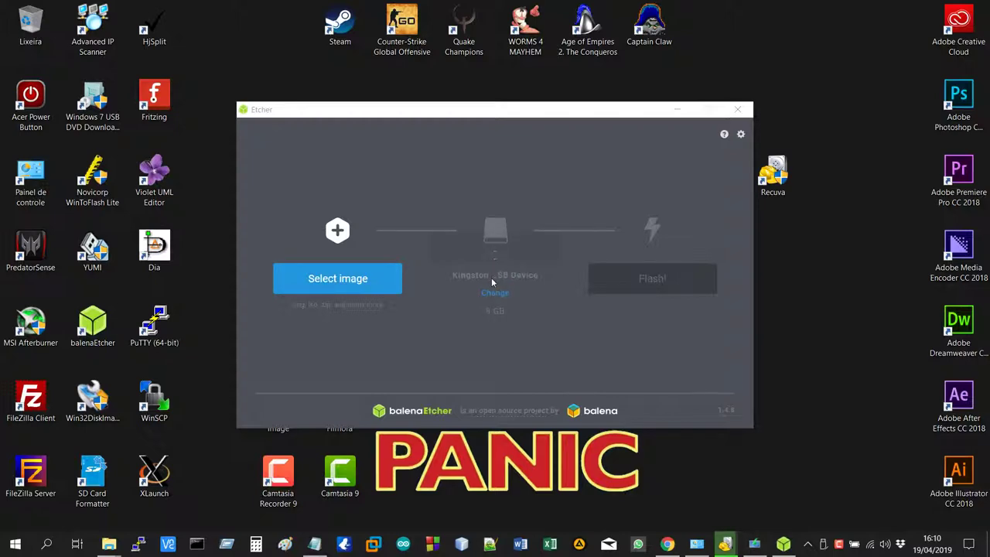
Step: Load Windows 10 ptbr 32e64b.iso from the Downloads folder as the Etcher image and continue despite the Windows image warning
click(333, 276)
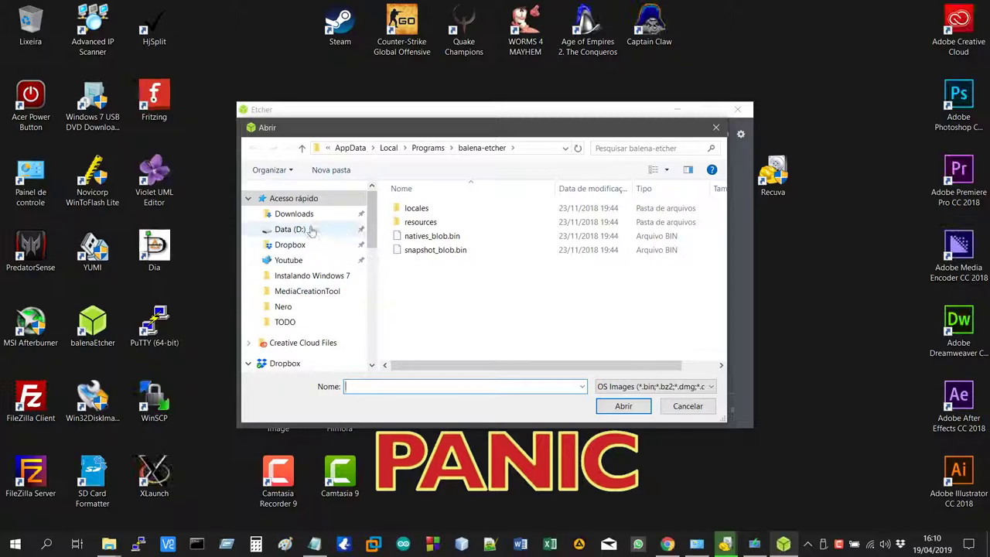
click(294, 214)
double_click(590, 334)
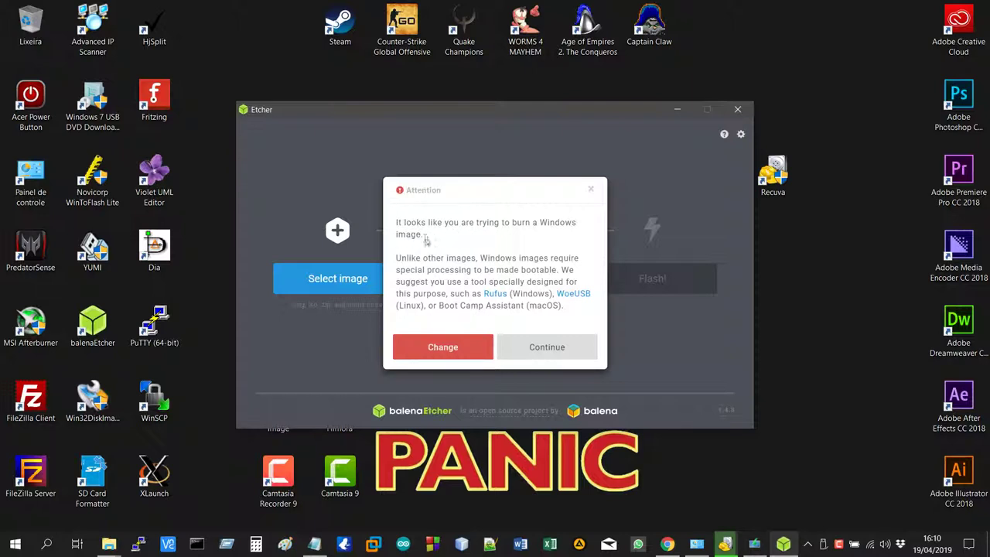
click(441, 348)
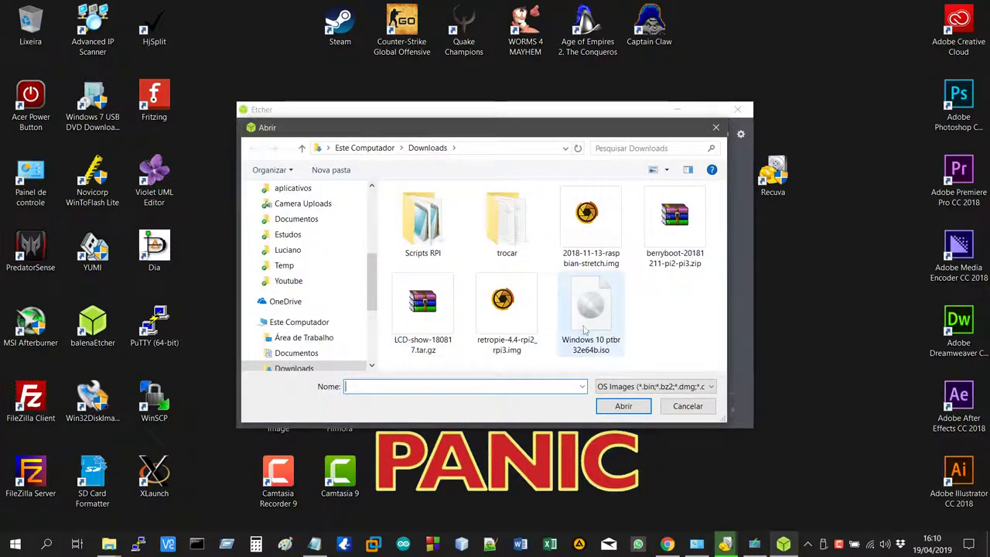
double_click(586, 330)
click(531, 348)
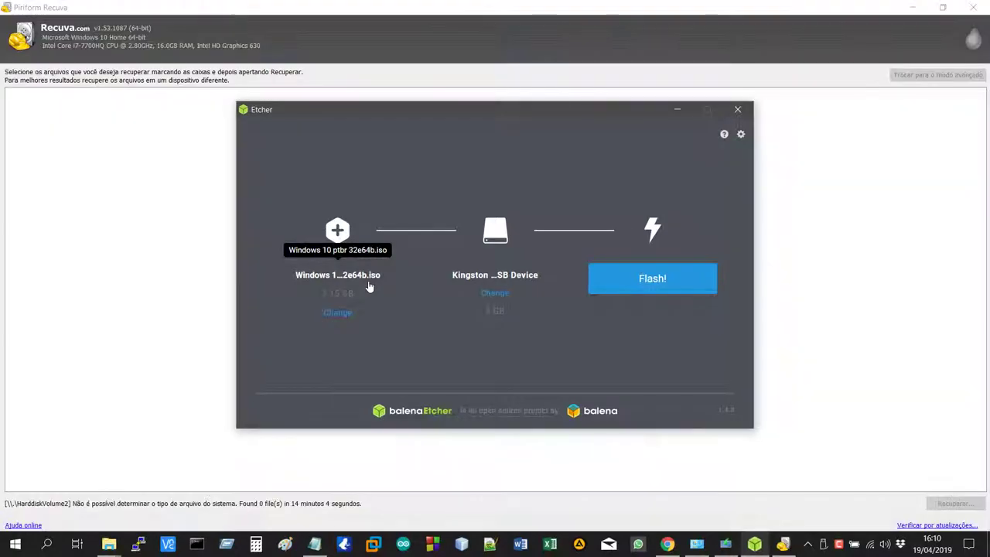
Step: Minimize the Recuva window, and close Etcher without flashing to return to the Windows 10 setup wizard
click(909, 7)
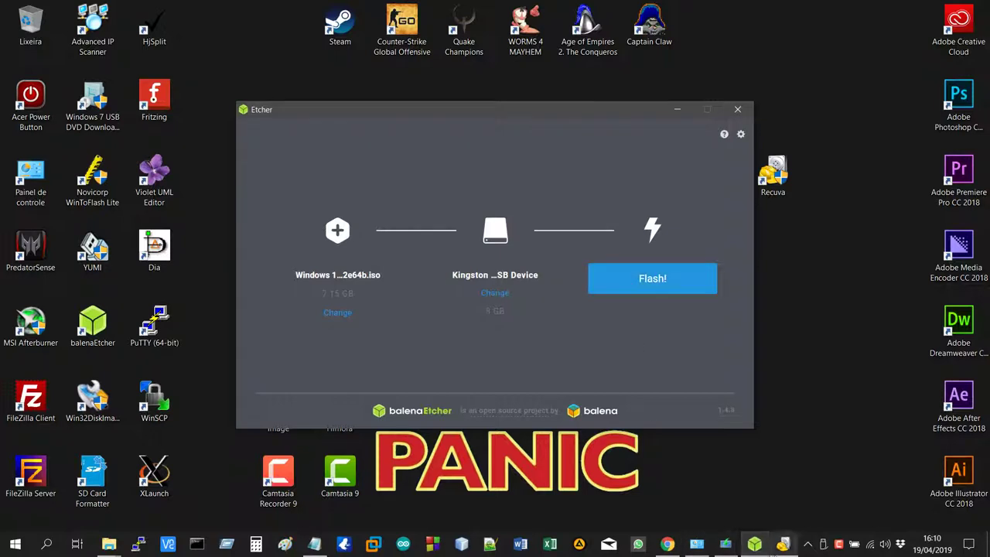
click(725, 545)
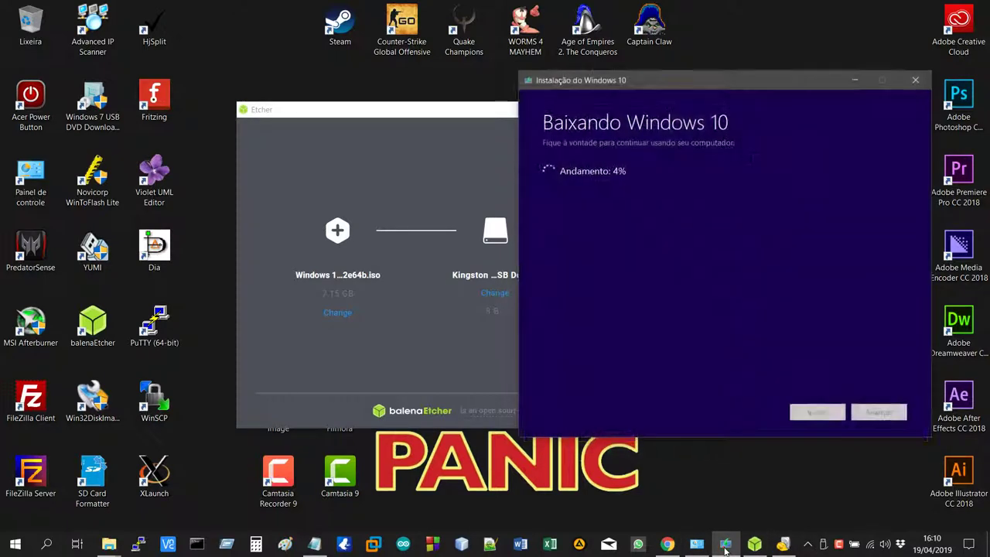
click(489, 129)
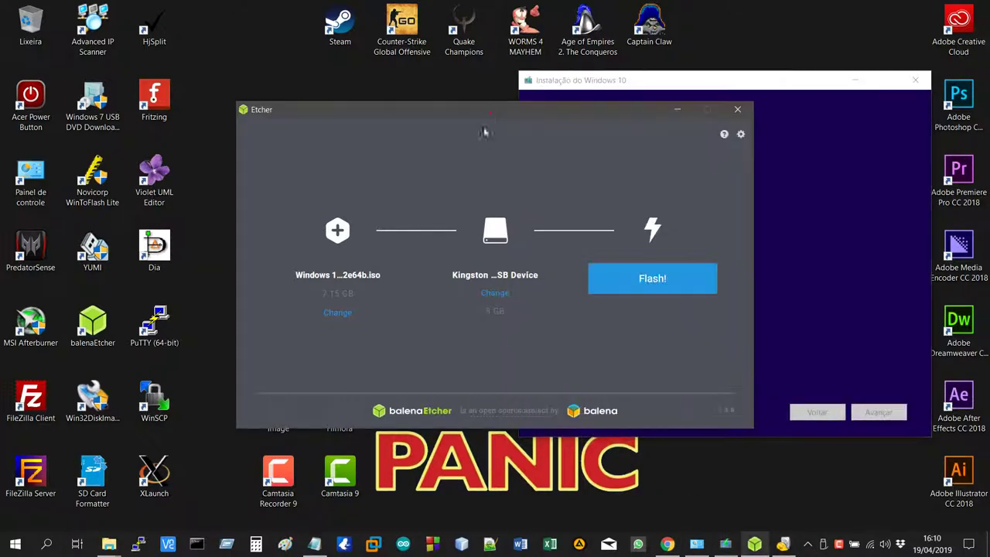
click(737, 110)
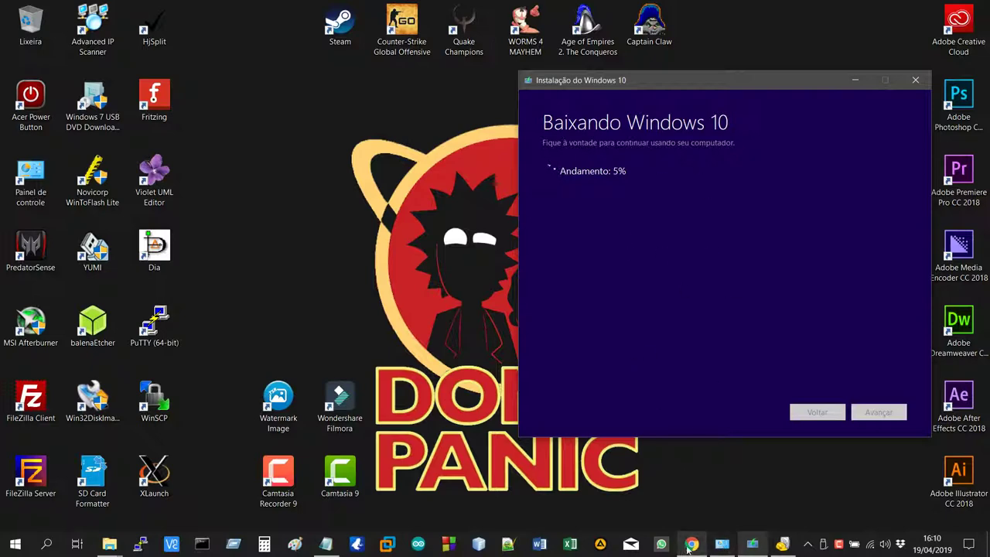
Step: Bring back the Downloads window, select Windows 10 ptbr 32e64b.iso and return to the Windows 10 download progress
mouse_move(109, 544)
click(93, 489)
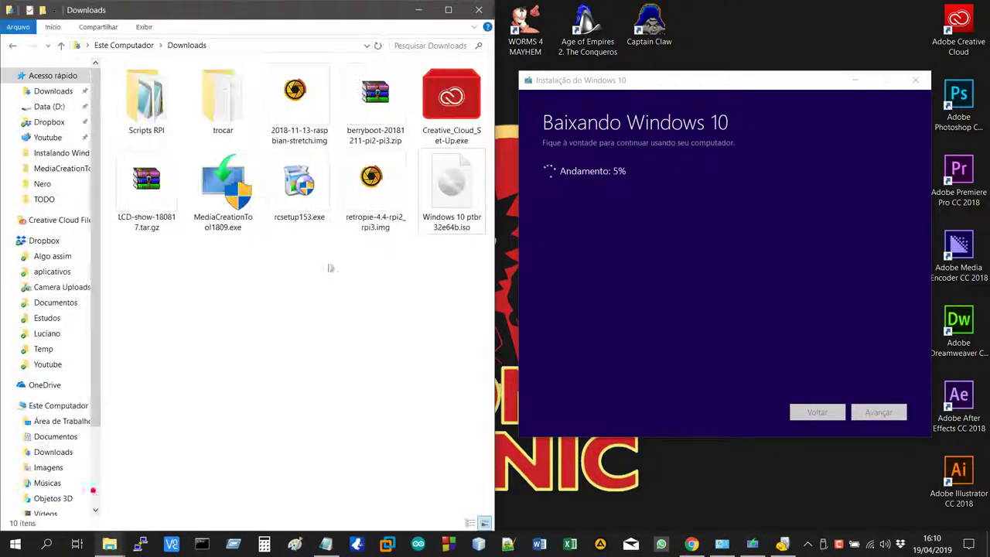
click(451, 189)
click(448, 261)
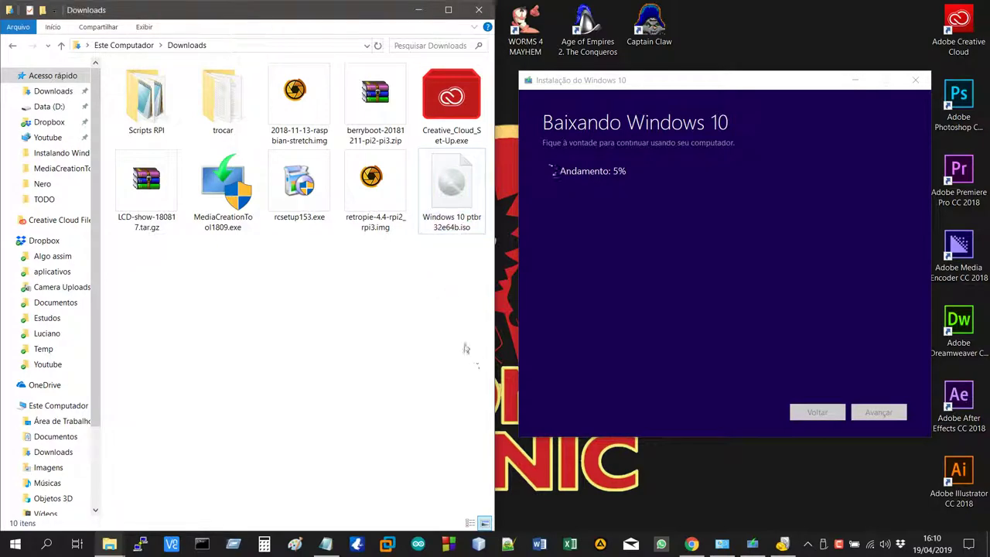
mouse_move(448, 282)
mouse_down()
mouse_move(457, 210)
mouse_move(451, 267)
mouse_up()
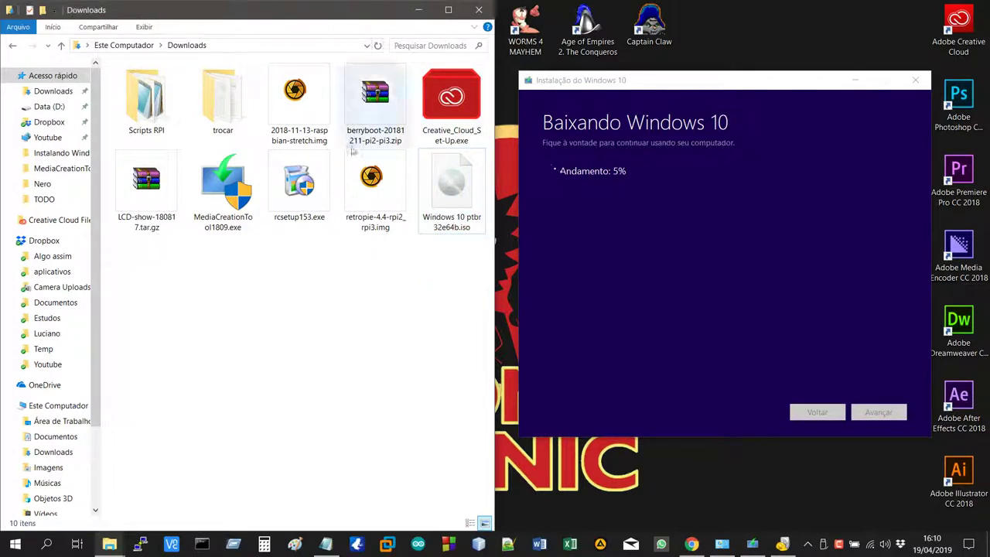
click(433, 224)
click(649, 188)
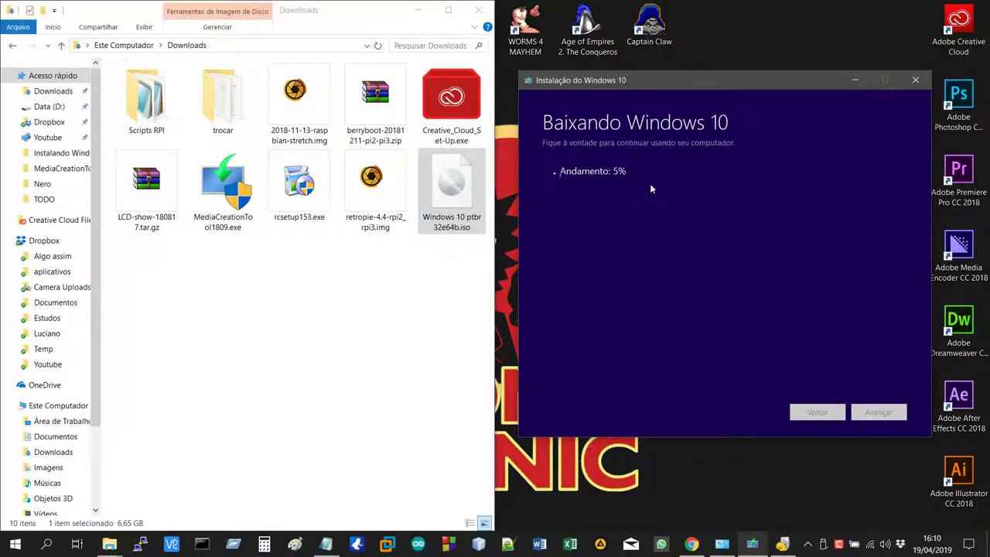